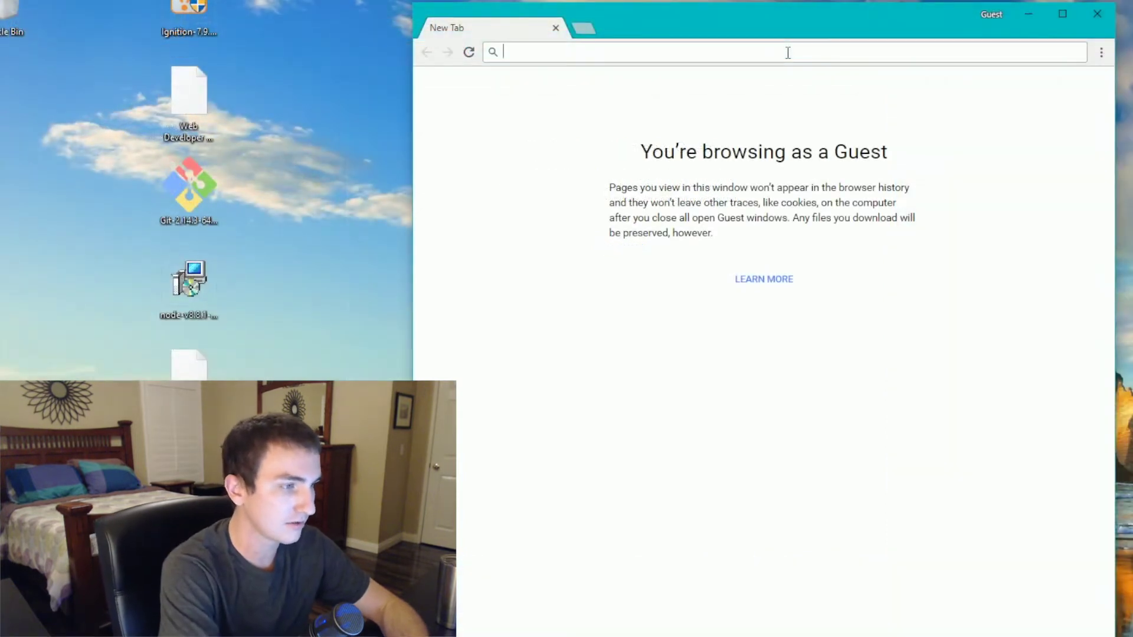
# - Enter inductiveautomation.com in the Guest window's address bar
pyautogui.write('inductiveautomat')
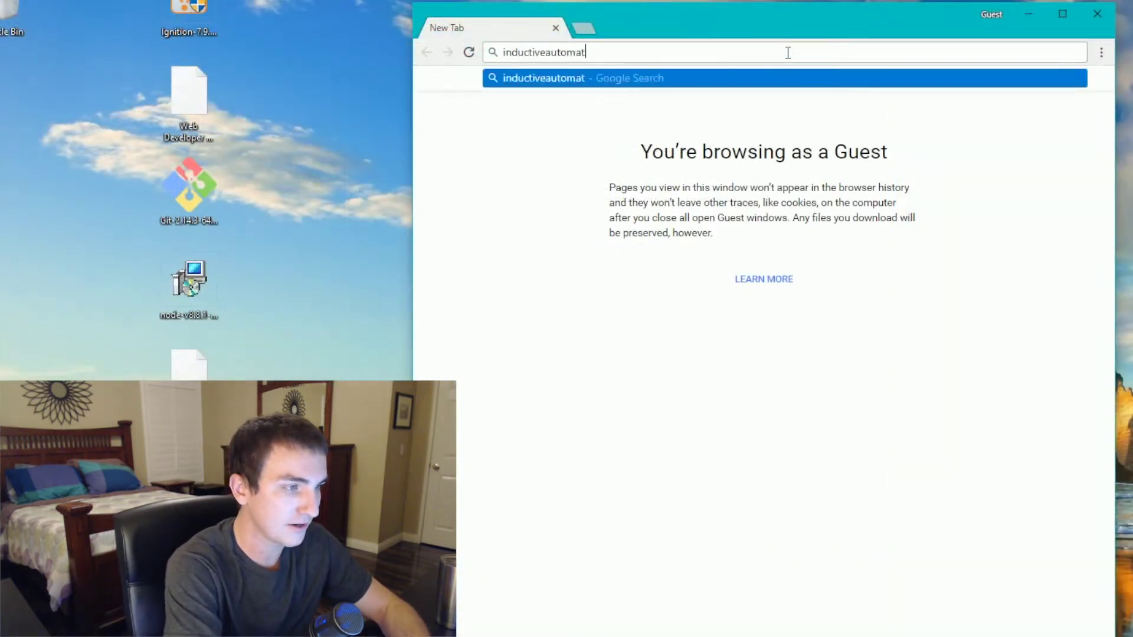
pyautogui.write('ion.com')
# - Visit inductiveautomation.com's Ignition downloads page, review the installer and module lists, then close Chrome
pyautogui.press('Return')
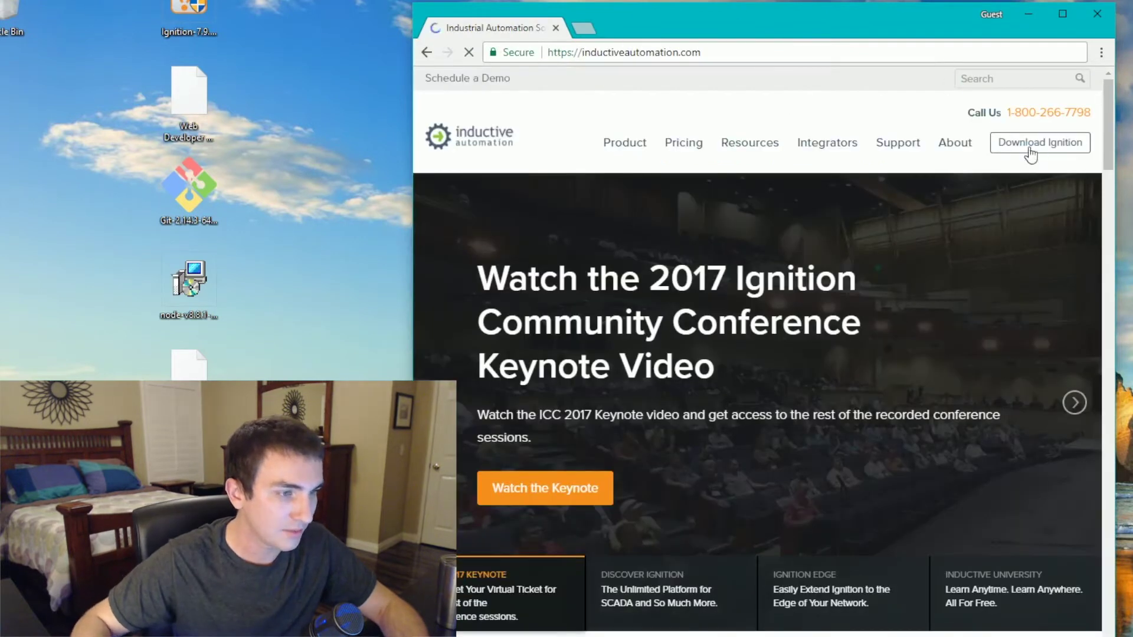
pyautogui.click(1036, 145)
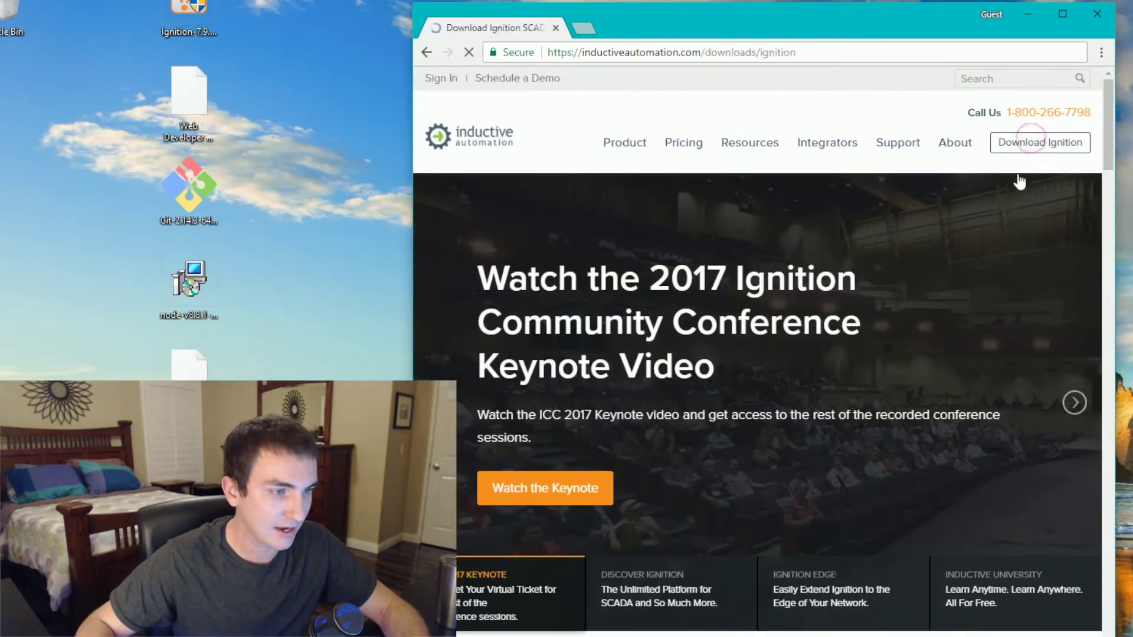
pyautogui.scroll(-3, 826, 266)
pyautogui.scroll(-1, 731, 331)
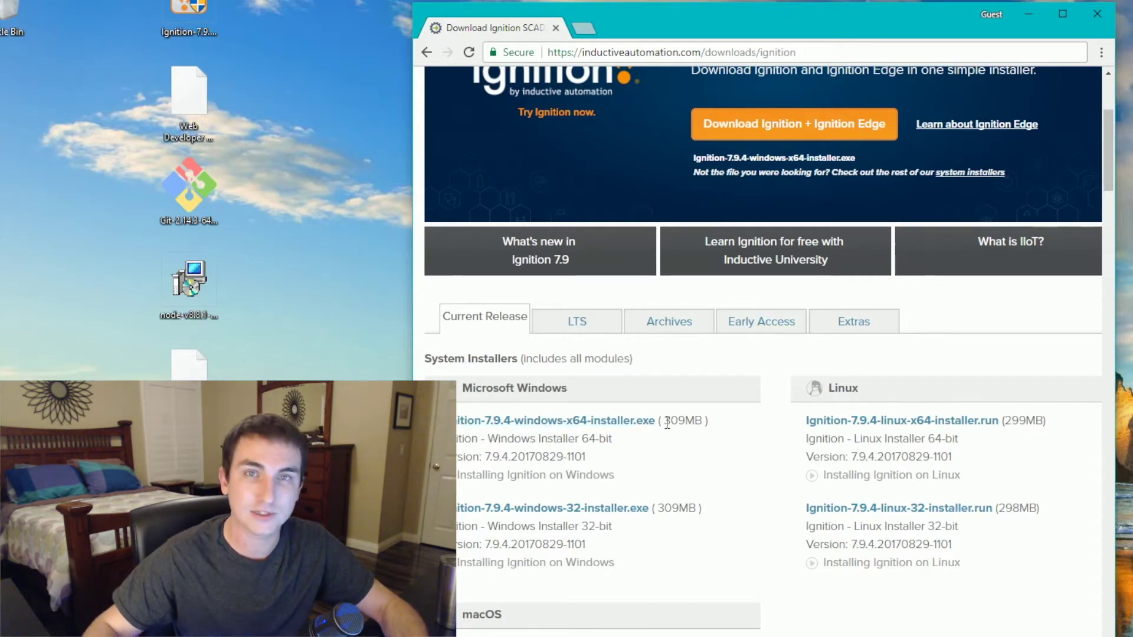
pyautogui.scroll(-15, 499, 375)
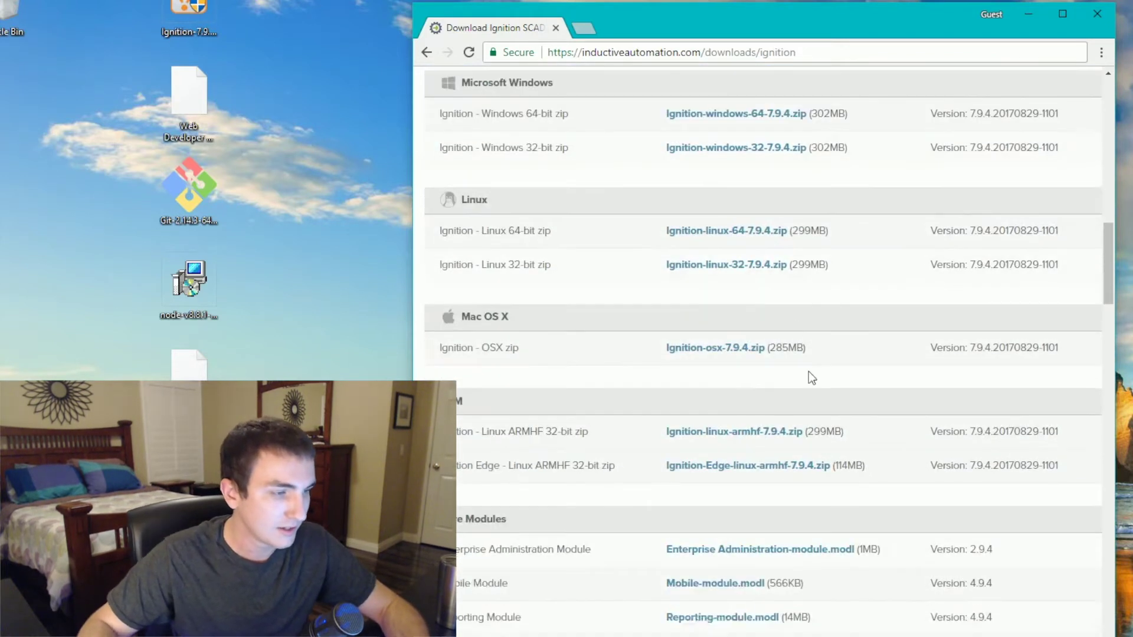
pyautogui.scroll(-9, 760, 330)
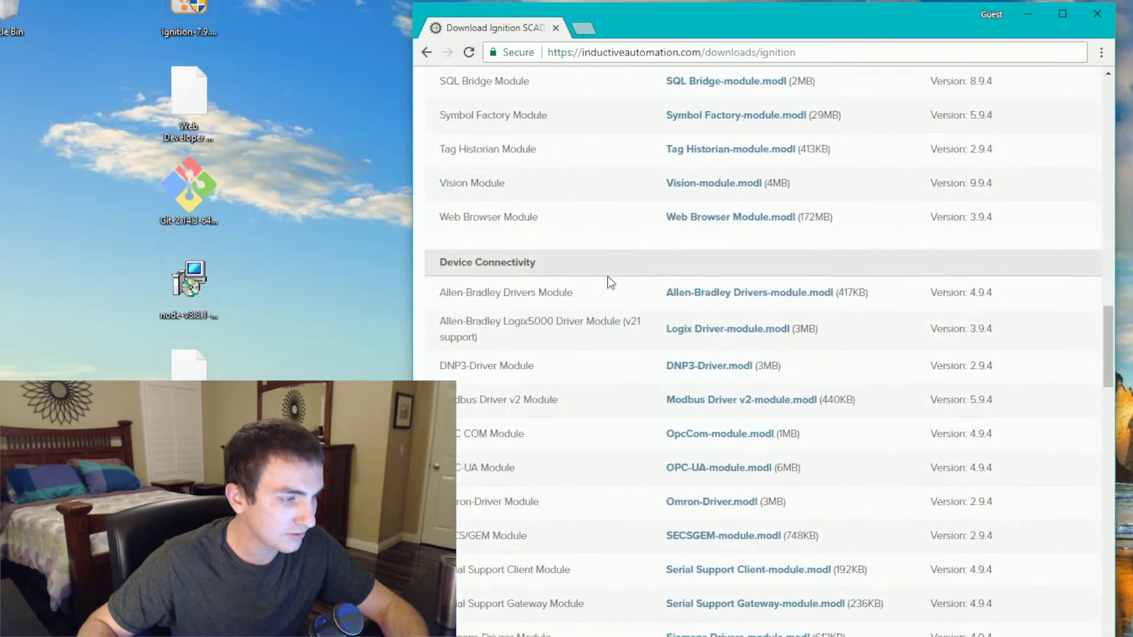
pyautogui.scroll(-4, 527, 448)
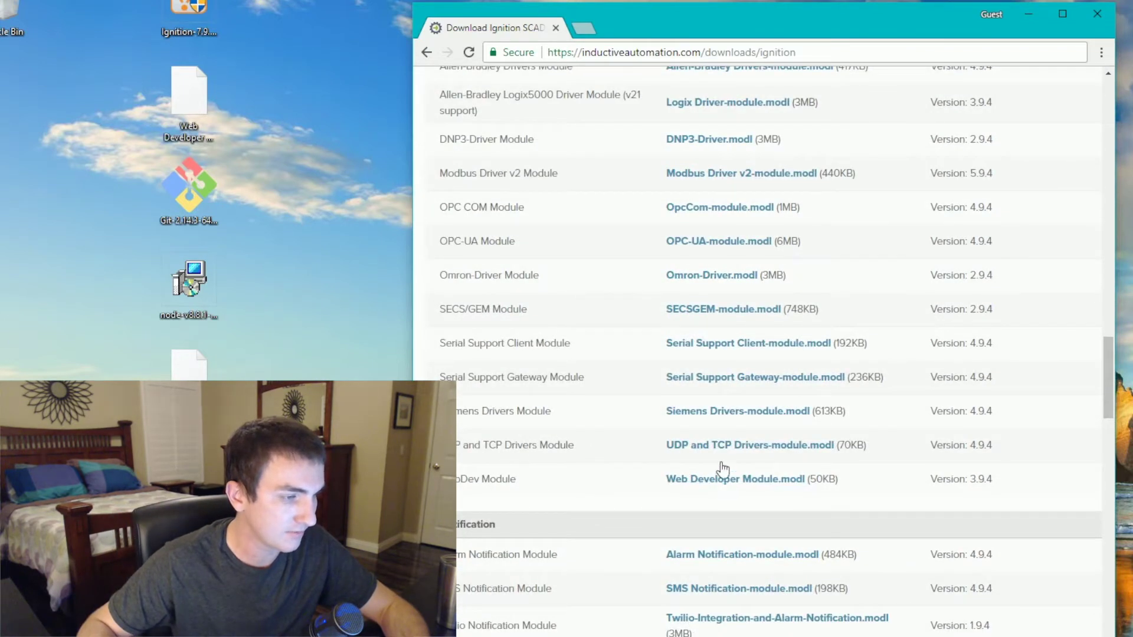
pyautogui.click(556, 28)
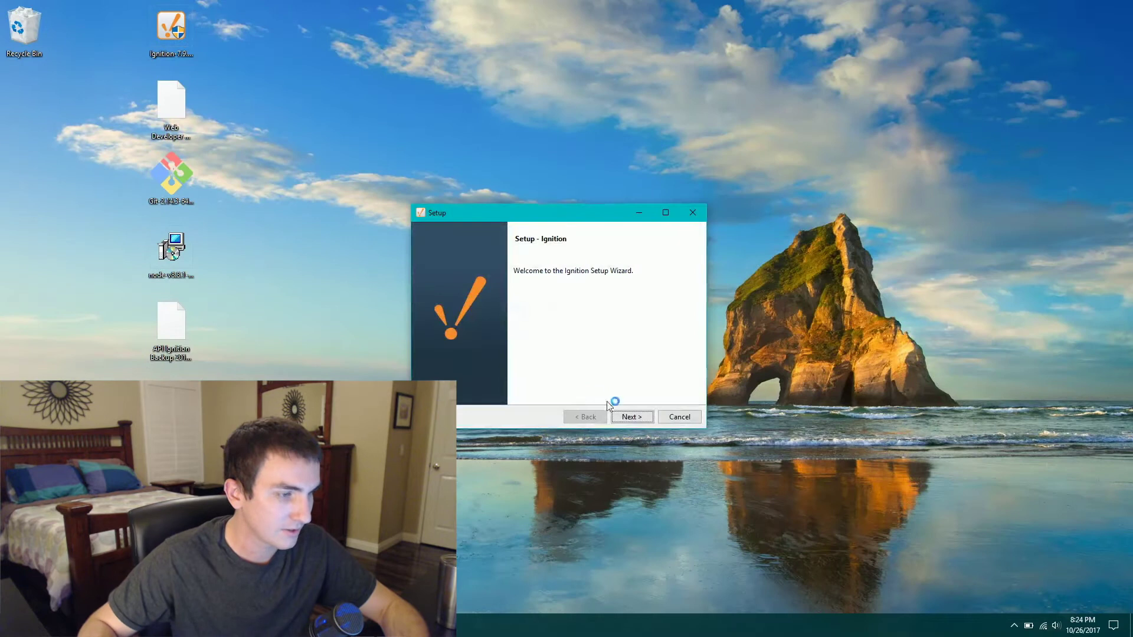
# - Run Ignition setup with the default license, folder, edition and mode, then start Ignition
pyautogui.click(627, 421)
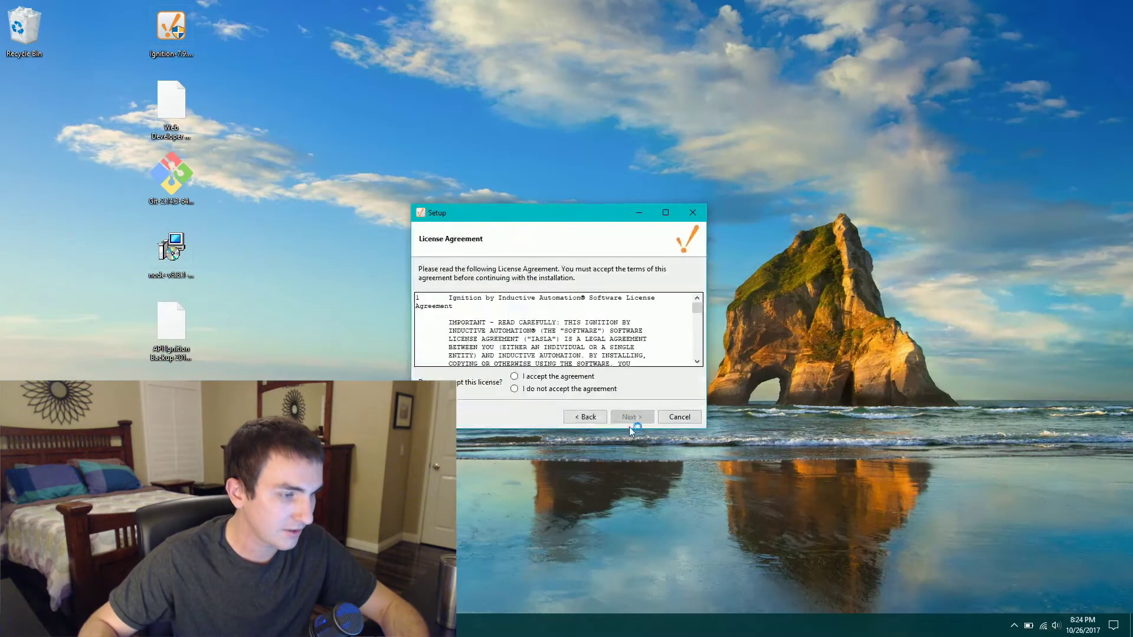
pyautogui.click(643, 420)
pyautogui.click(642, 420)
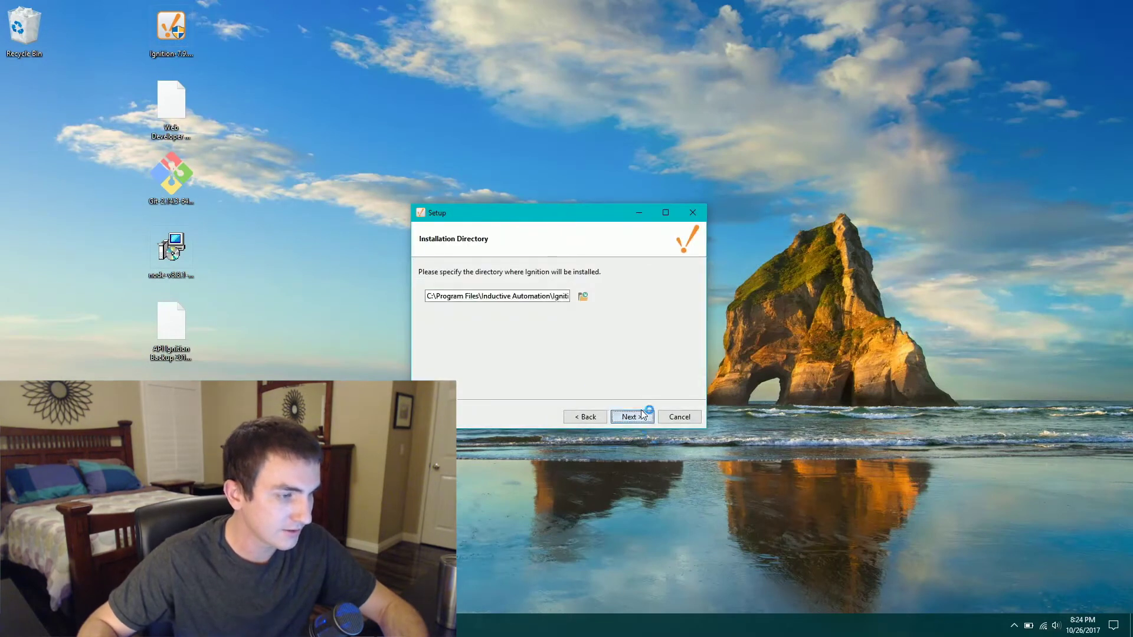
pyautogui.click(642, 421)
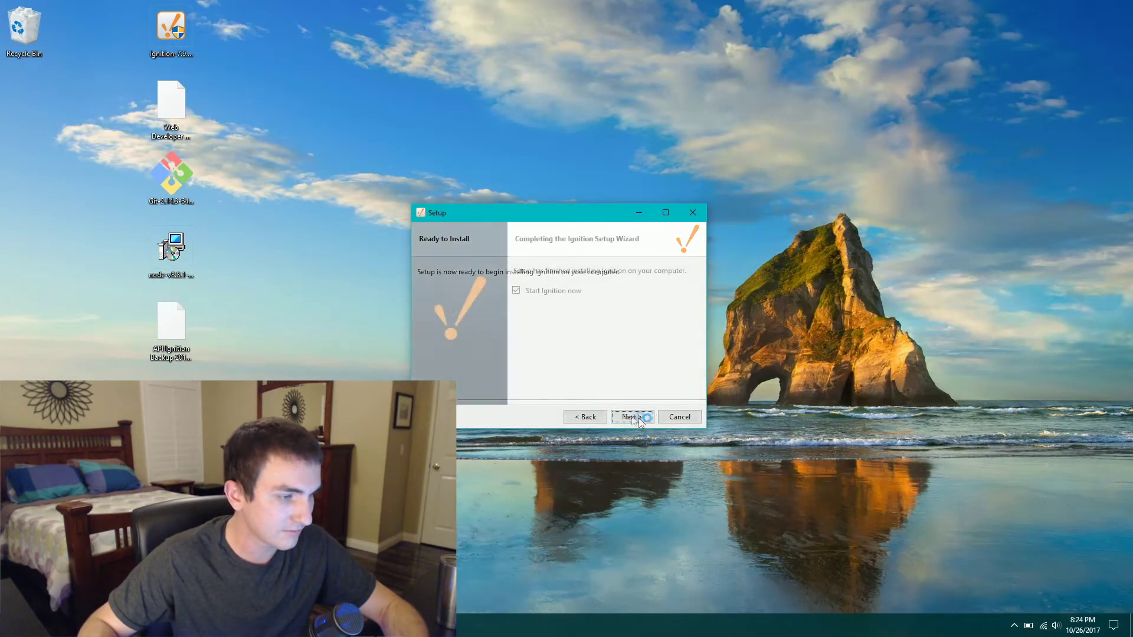
pyautogui.click(630, 417)
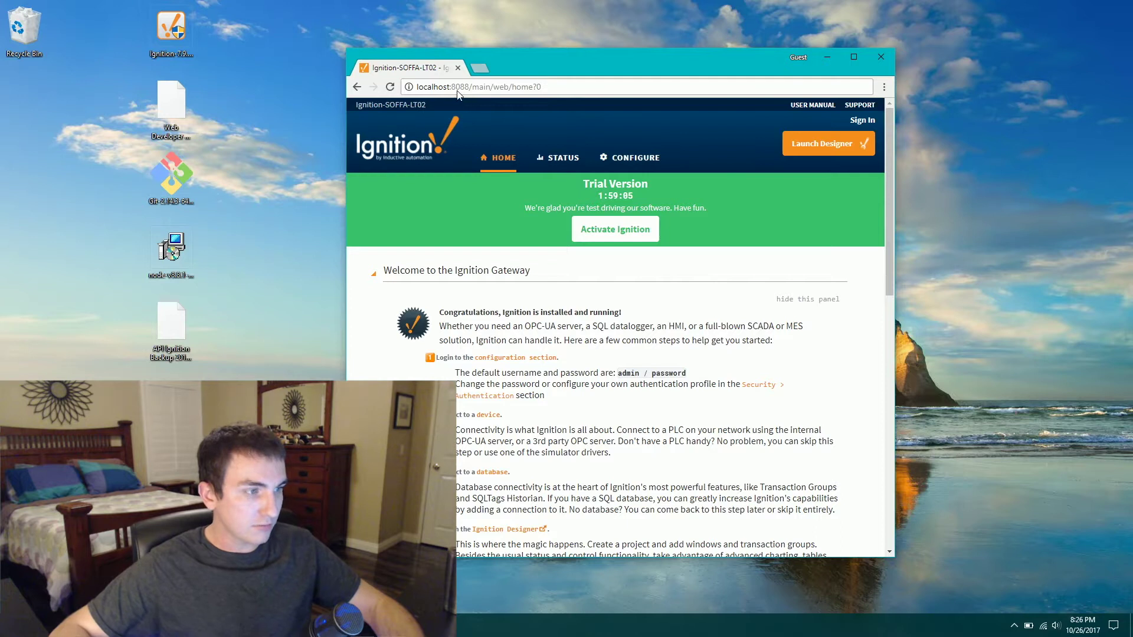
# - Enter the gateway's Configure section and sign in as admin with the default password
pyautogui.scroll(-3, 610, 229)
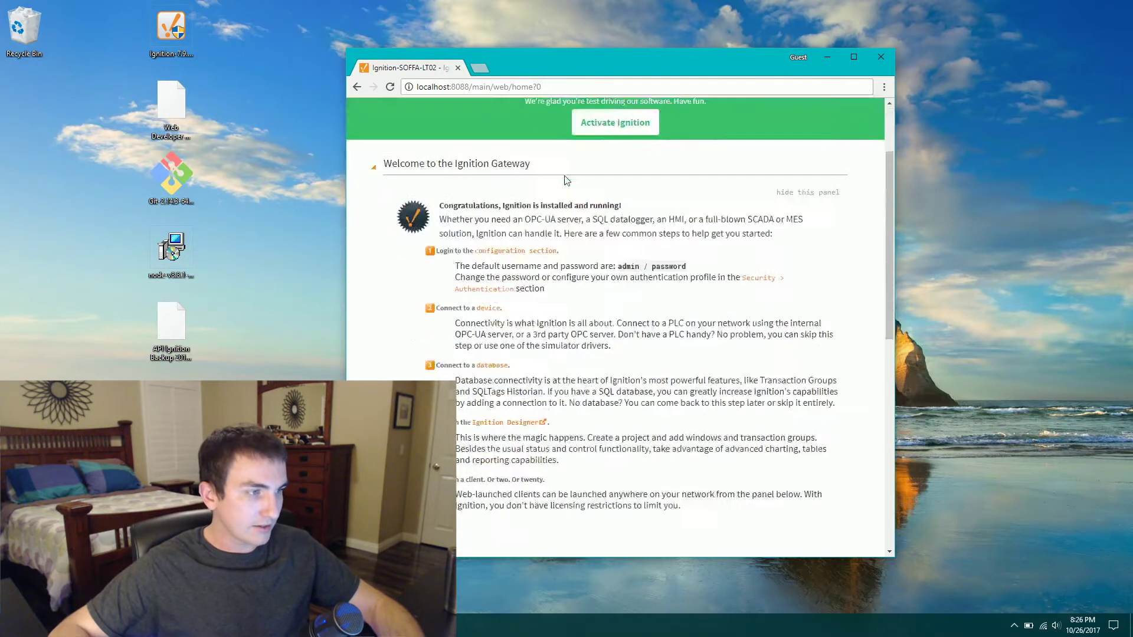
pyautogui.scroll(3, 570, 186)
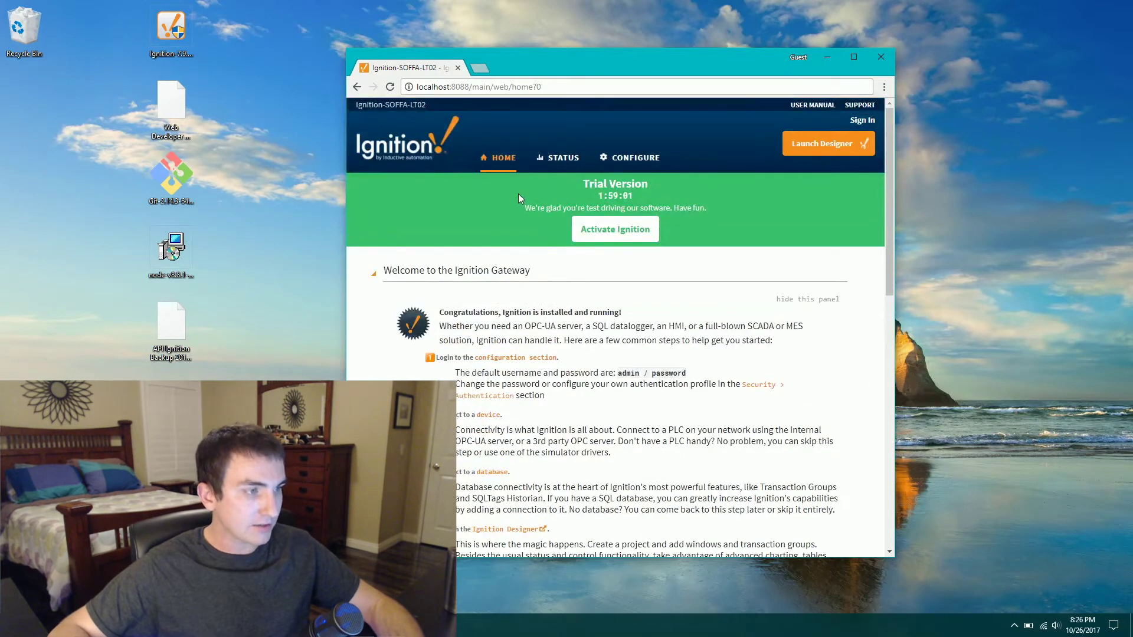
pyautogui.click(635, 158)
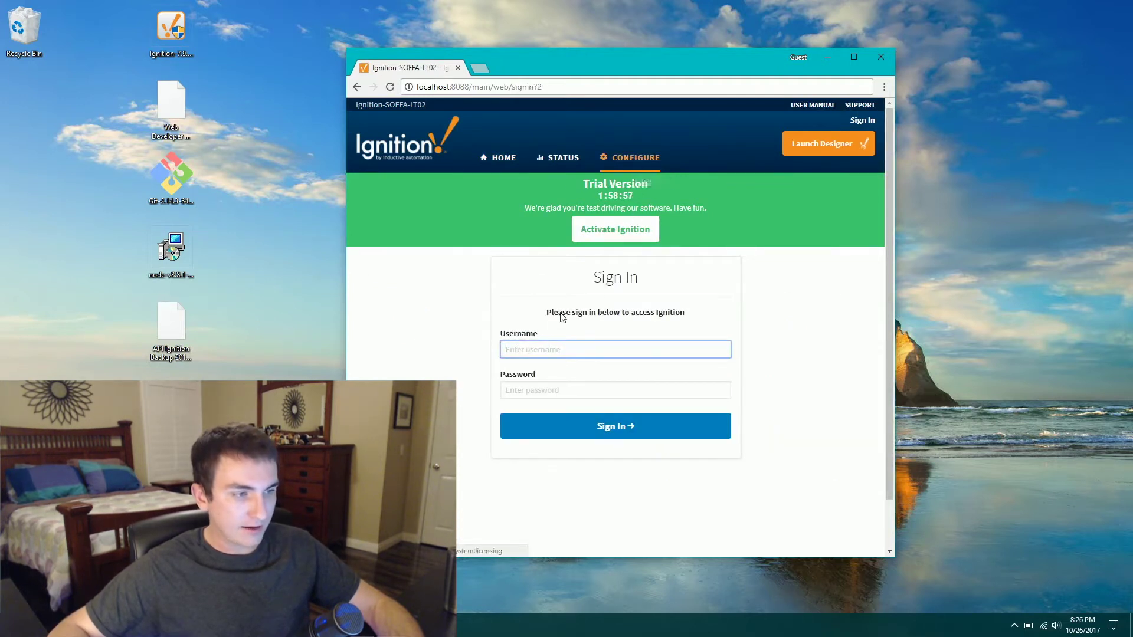
pyautogui.write('admin')
pyautogui.press('Tab')
pyautogui.write('password')
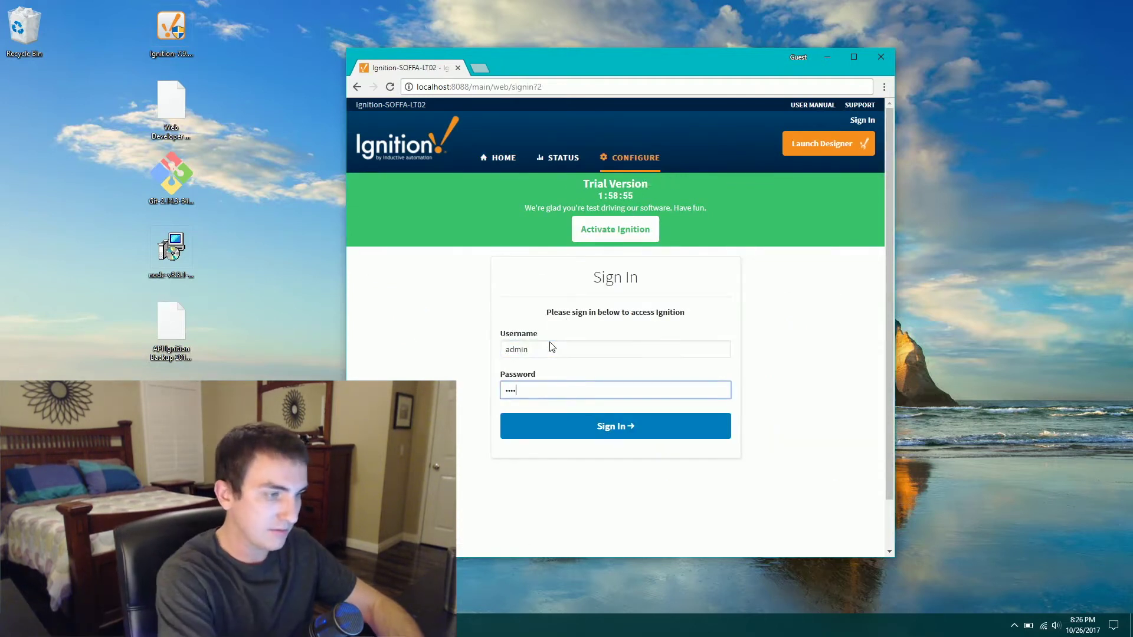
pyautogui.press('Return')
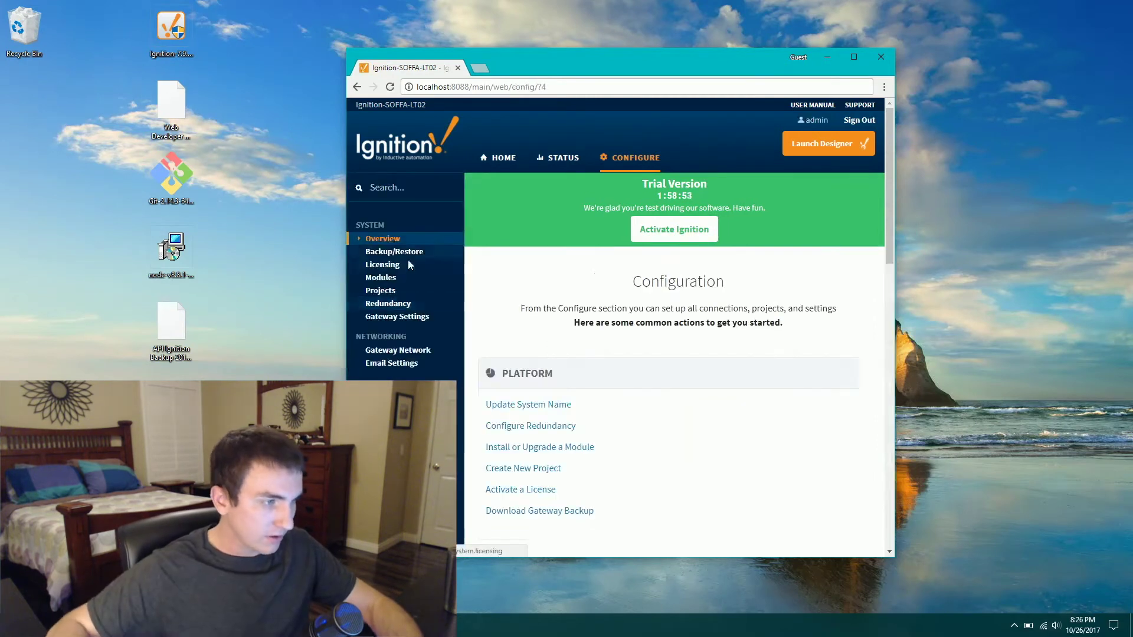
# - Go to the Modules list and start installing a new module
pyautogui.click(387, 278)
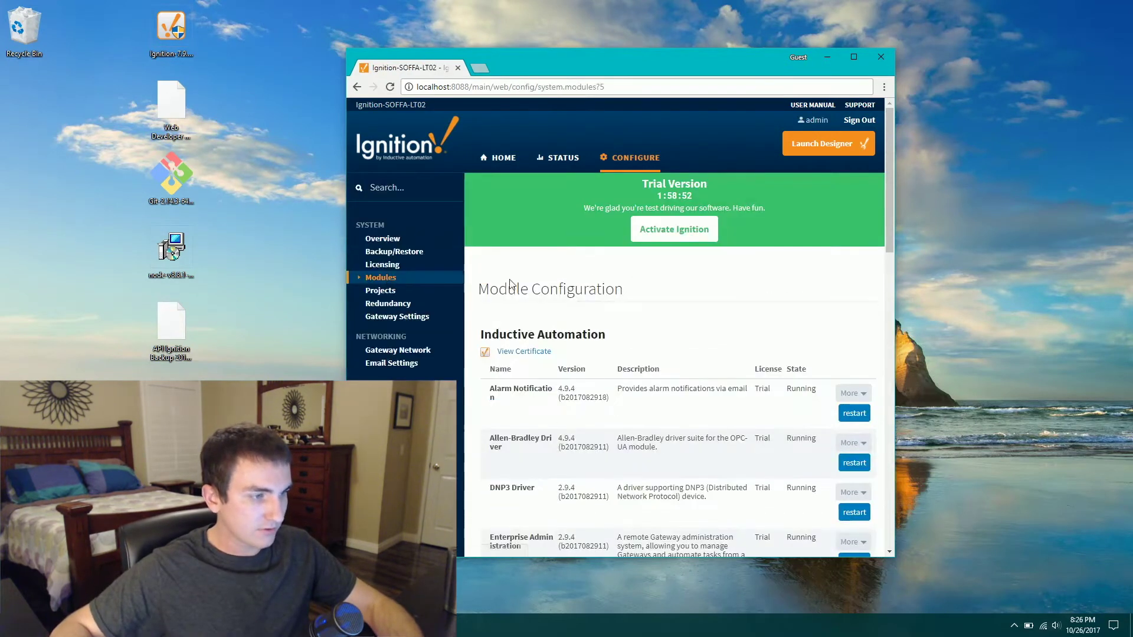
pyautogui.scroll(-1, 583, 324)
pyautogui.scroll(-10, 583, 324)
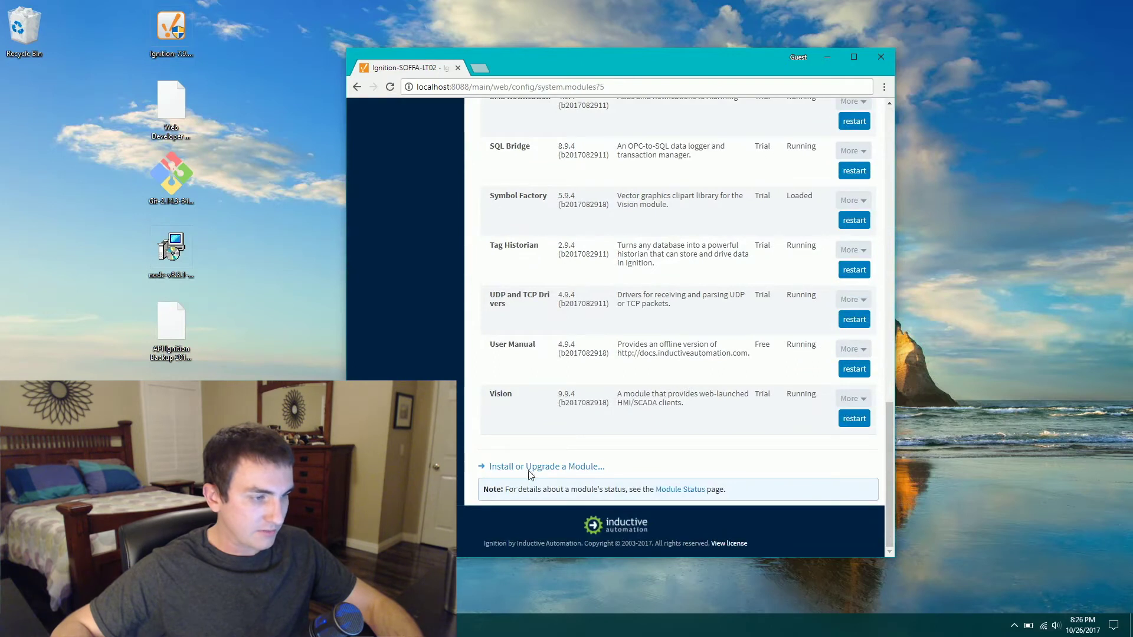
pyautogui.click(530, 468)
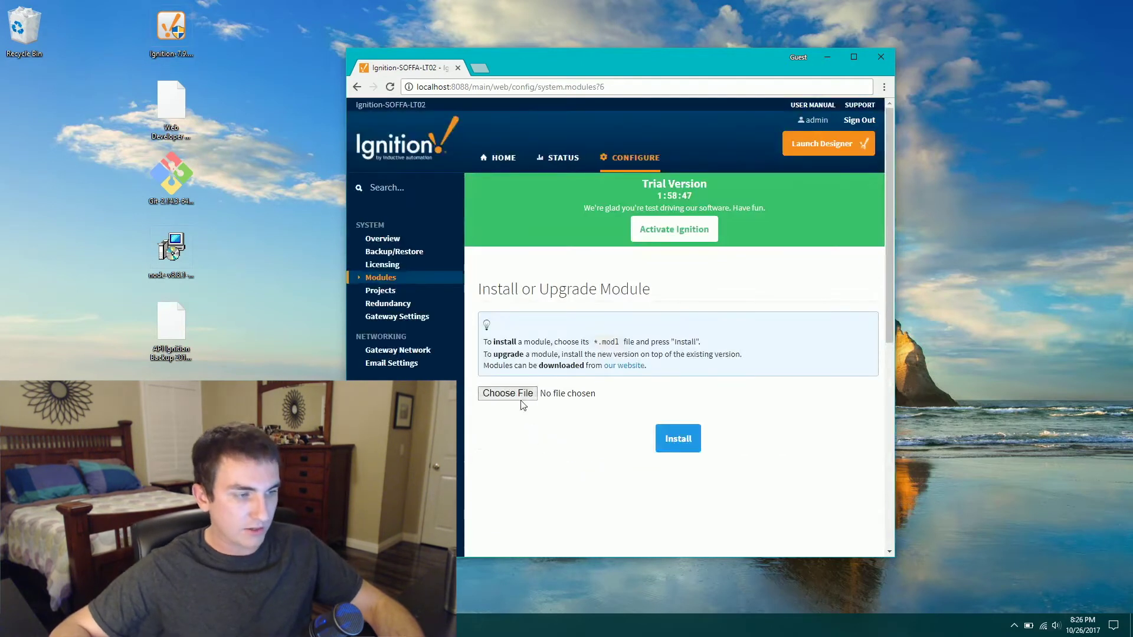
# - Upload Web Developer Module.modl from the Desktop, install it, and accept its license
pyautogui.click(522, 400)
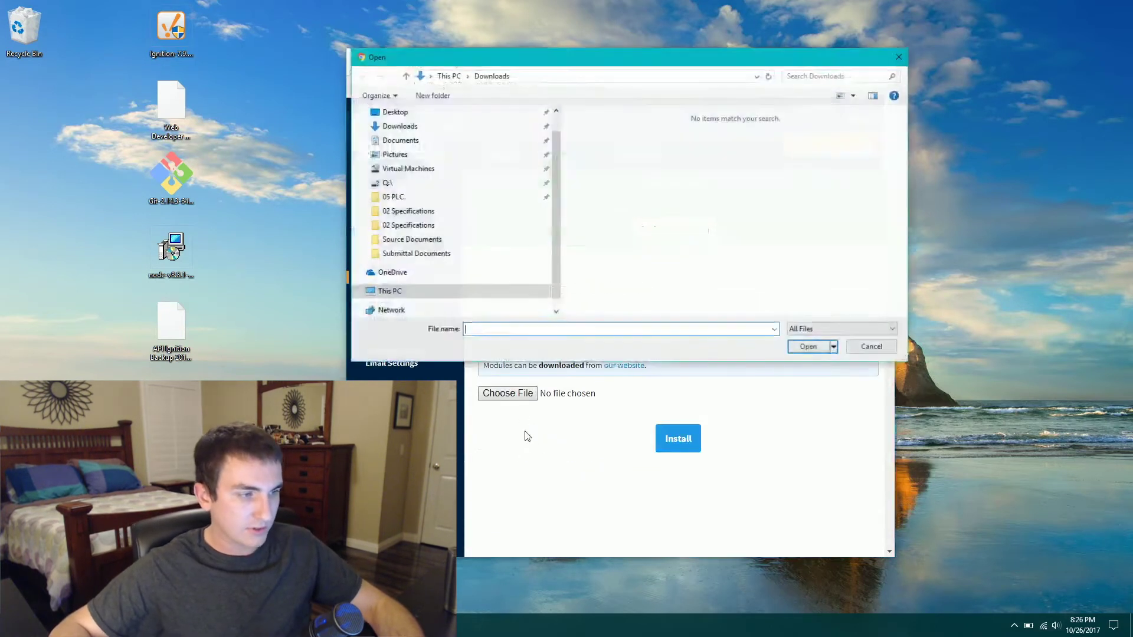
pyautogui.click(395, 112)
pyautogui.click(635, 182)
pyautogui.click(809, 347)
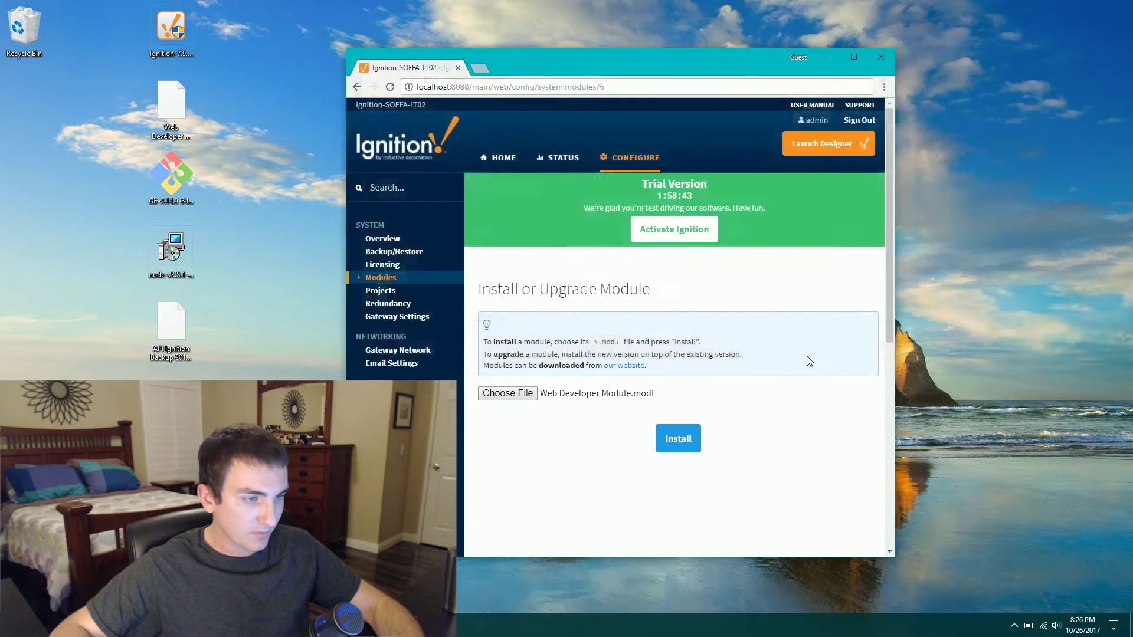
pyautogui.scroll(-6, 713, 401)
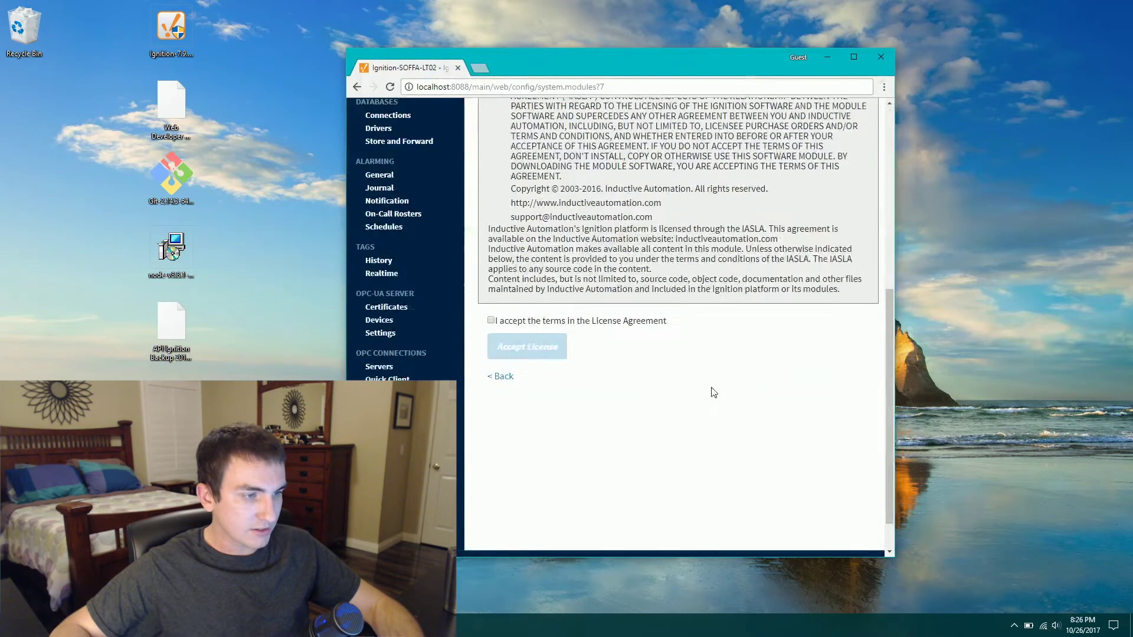
pyautogui.click(491, 321)
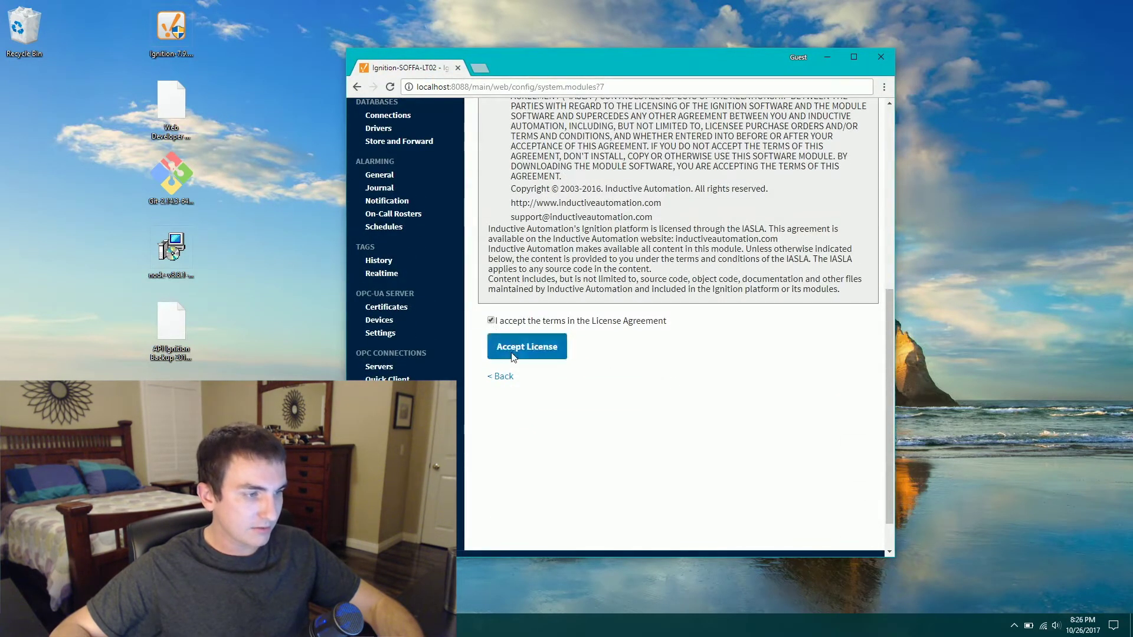
pyautogui.click(526, 348)
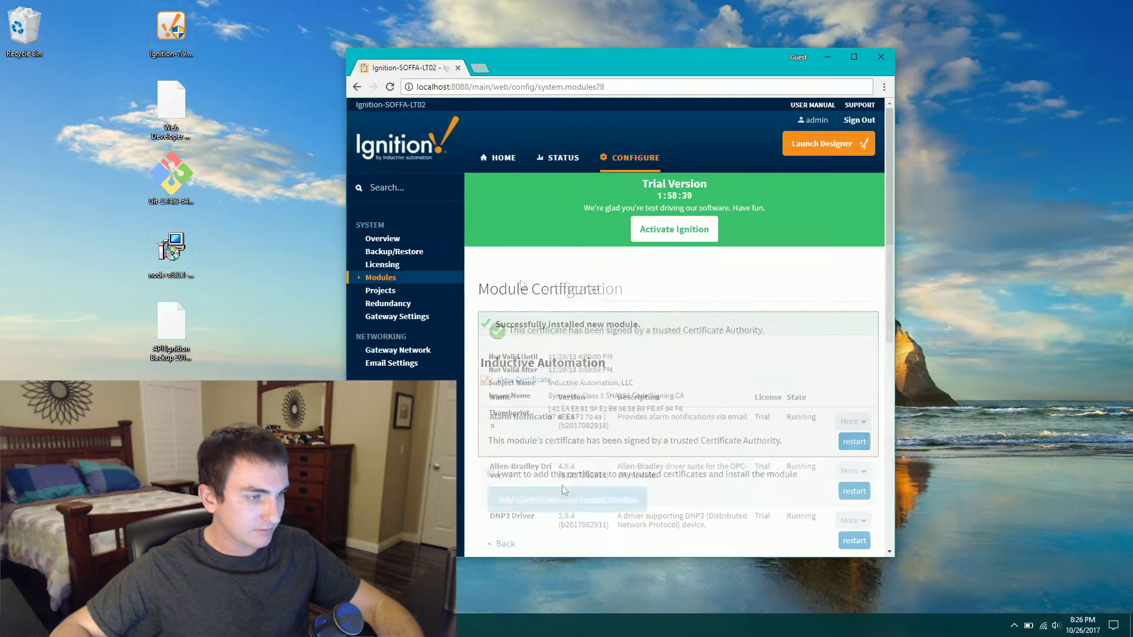
# - Restore the gateway from API Ignition Backup 2017Oct19.gwbk on the Backup/Restore page
pyautogui.click(394, 253)
pyautogui.click(571, 326)
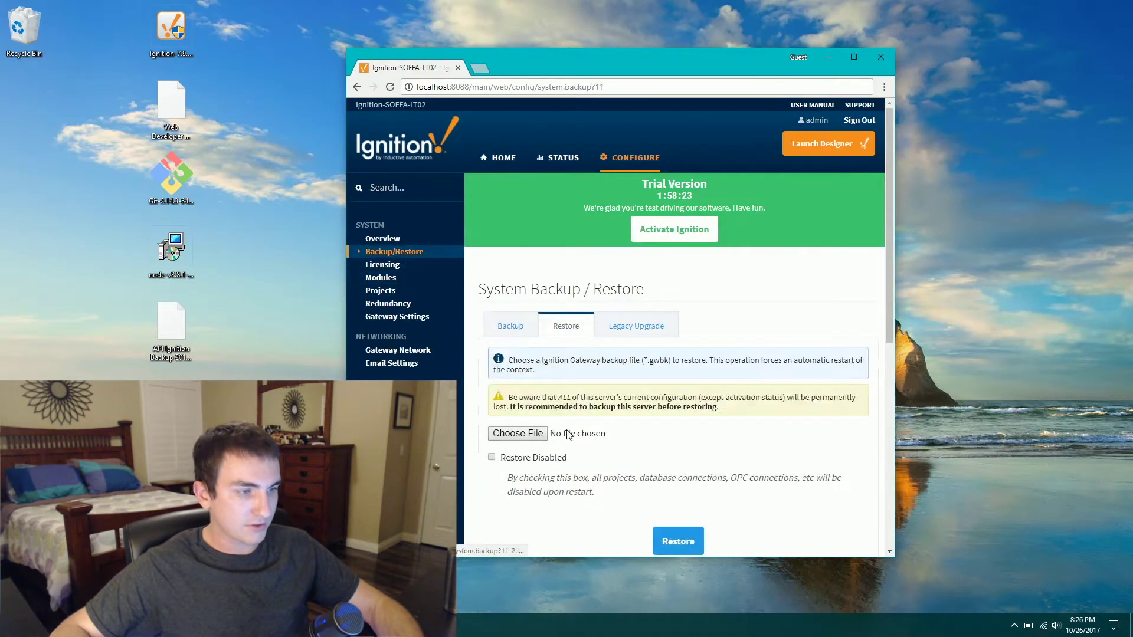
pyautogui.click(543, 438)
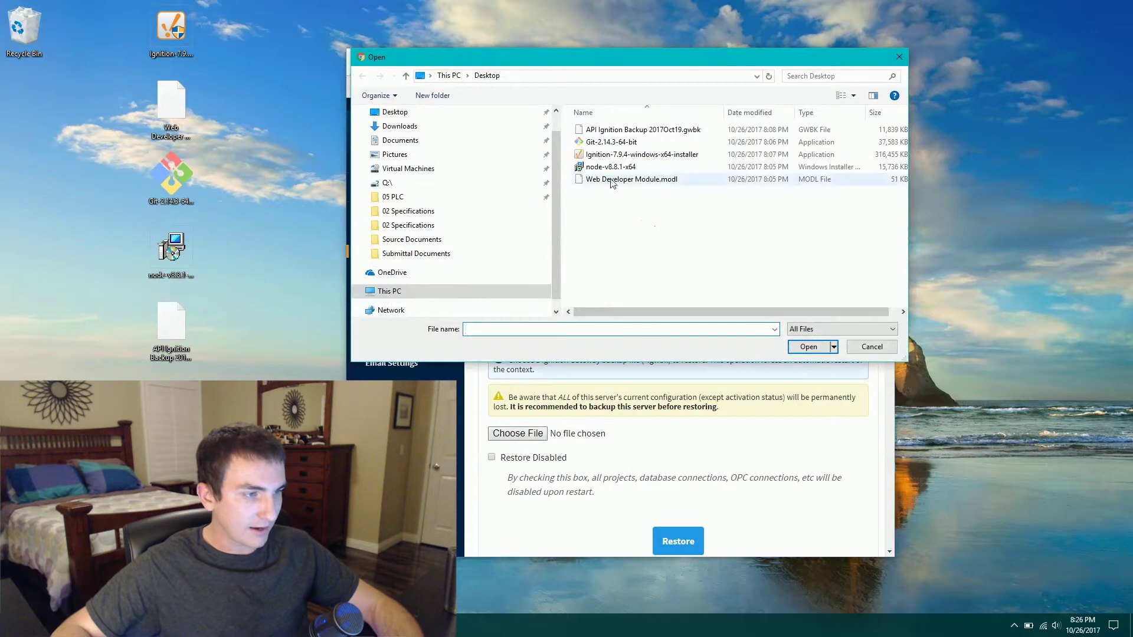
pyautogui.click(643, 130)
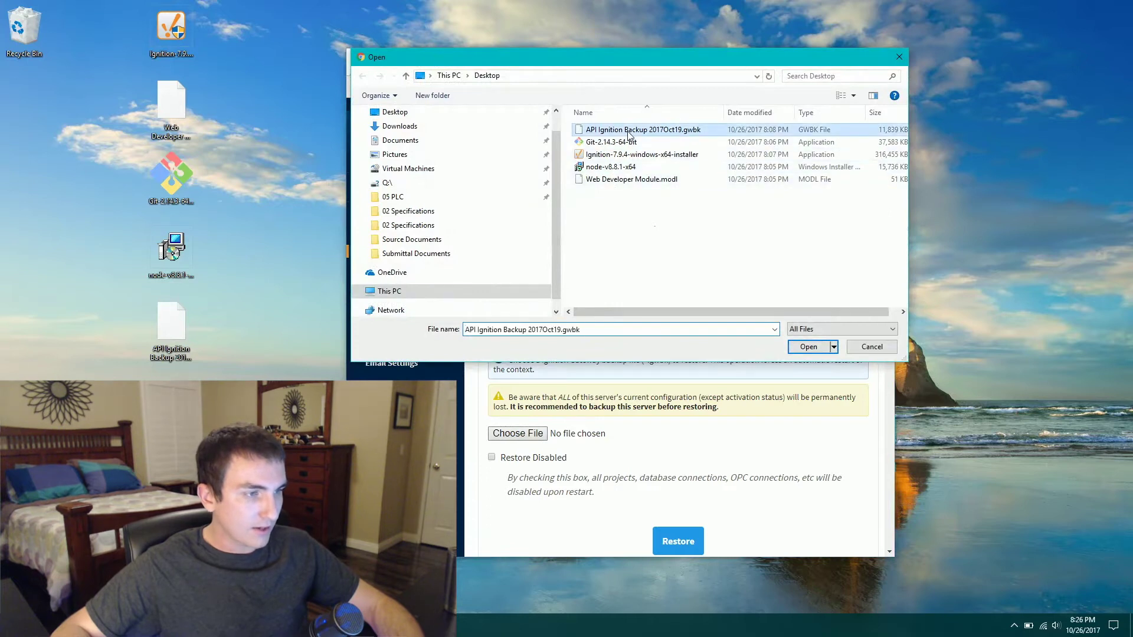
pyautogui.click(808, 347)
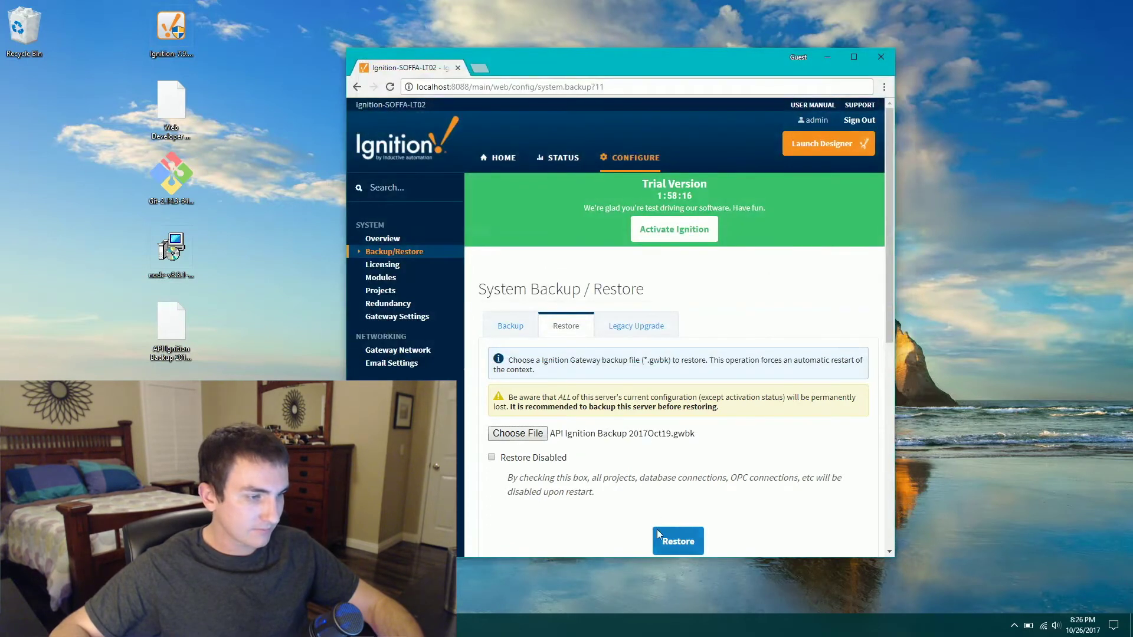
pyautogui.click(685, 549)
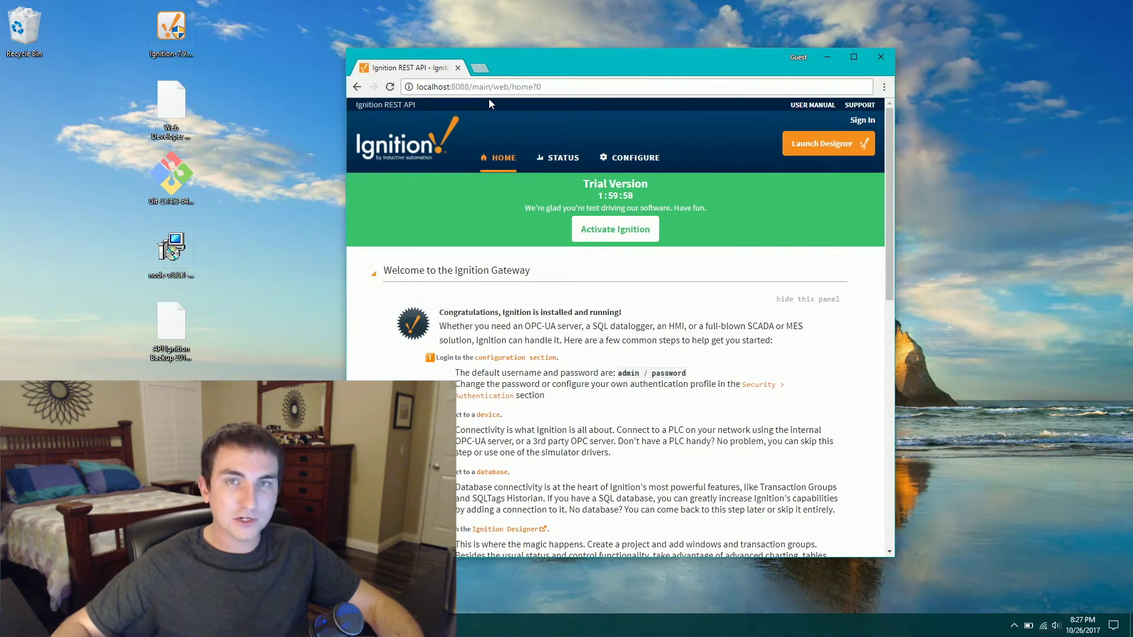
# - Search 'node js' in a new tab and download the Node.js 8.8.1 Current installer
pyautogui.click(481, 70)
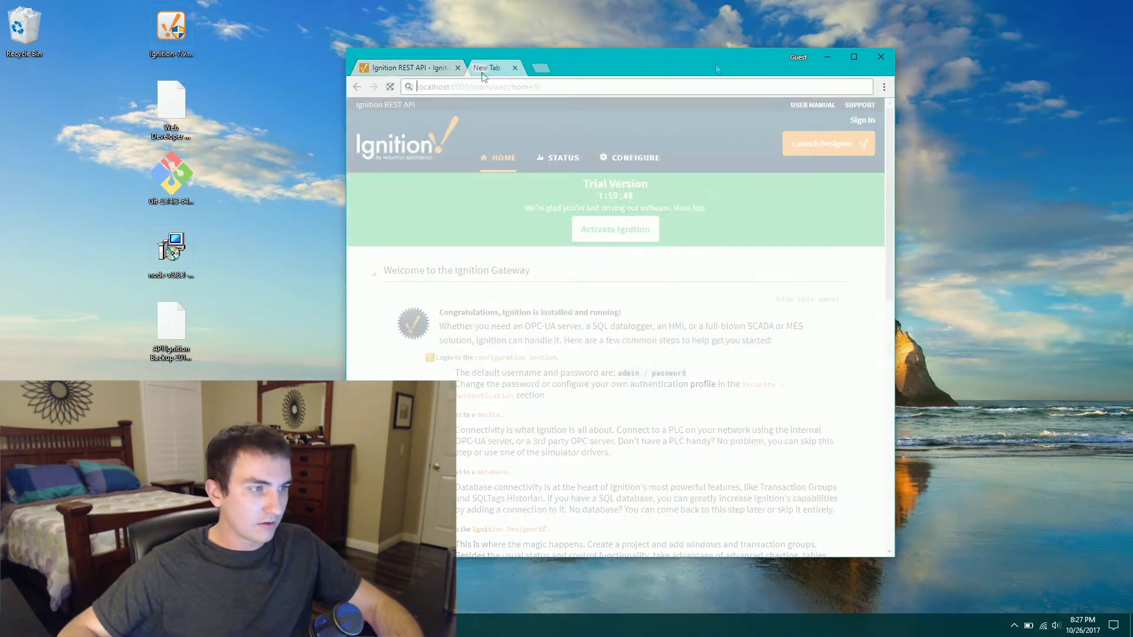
pyautogui.write('node js')
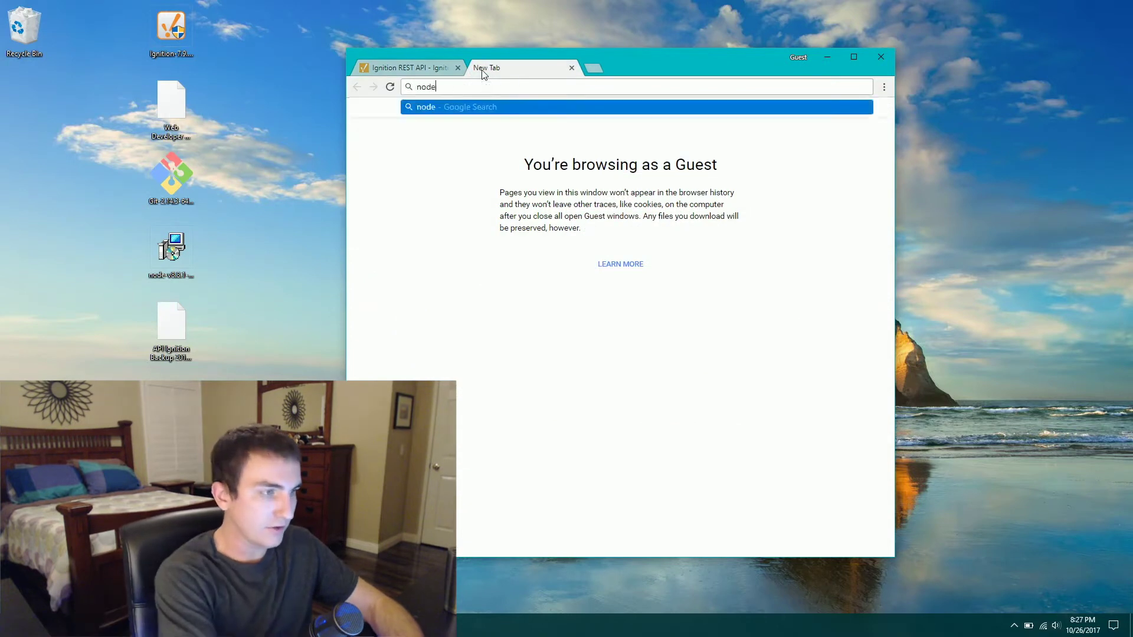
pyautogui.press('Return')
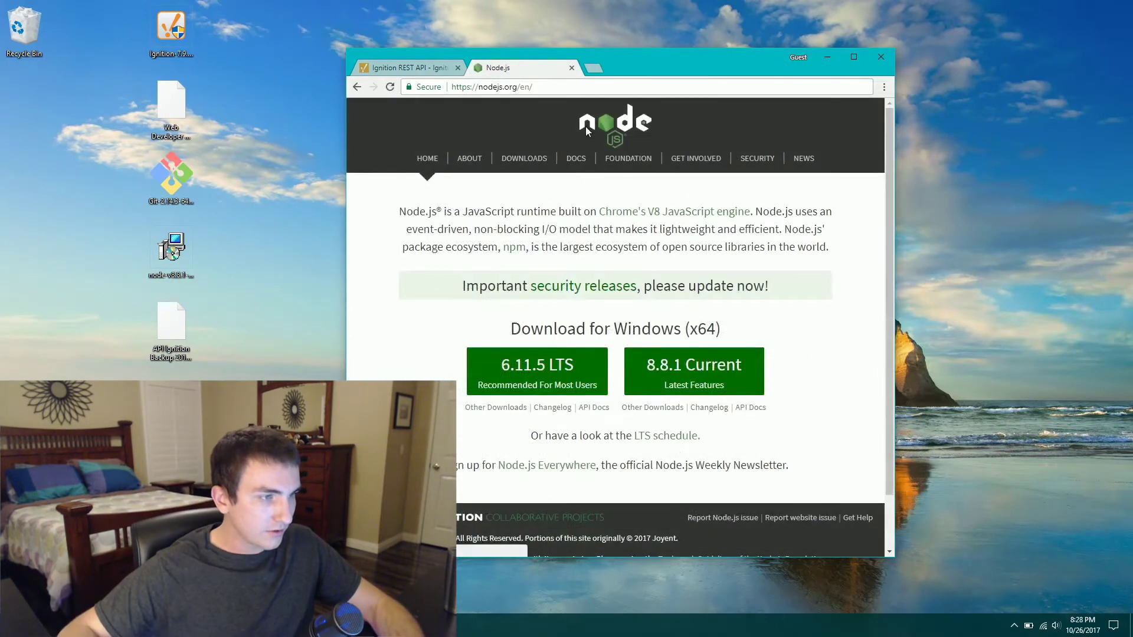
pyautogui.click(697, 366)
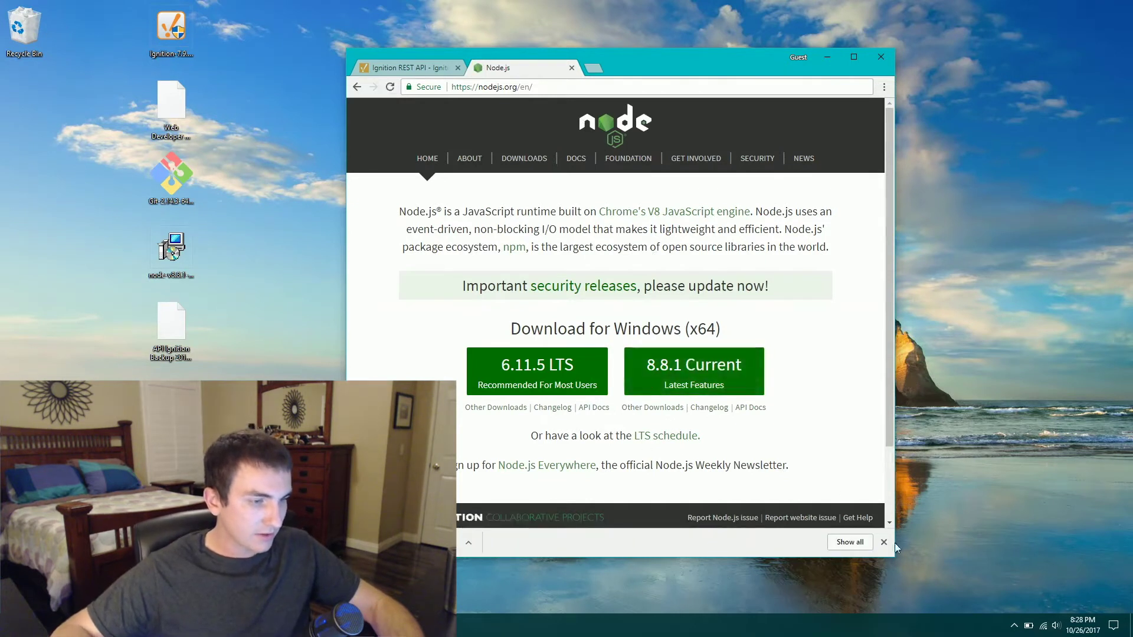
pyautogui.click(885, 546)
# - Run the node-v8.8.1-x64 installer, accept the license, and install to C:\Program Files\nodejs\ with default features
pyautogui.click(181, 269)
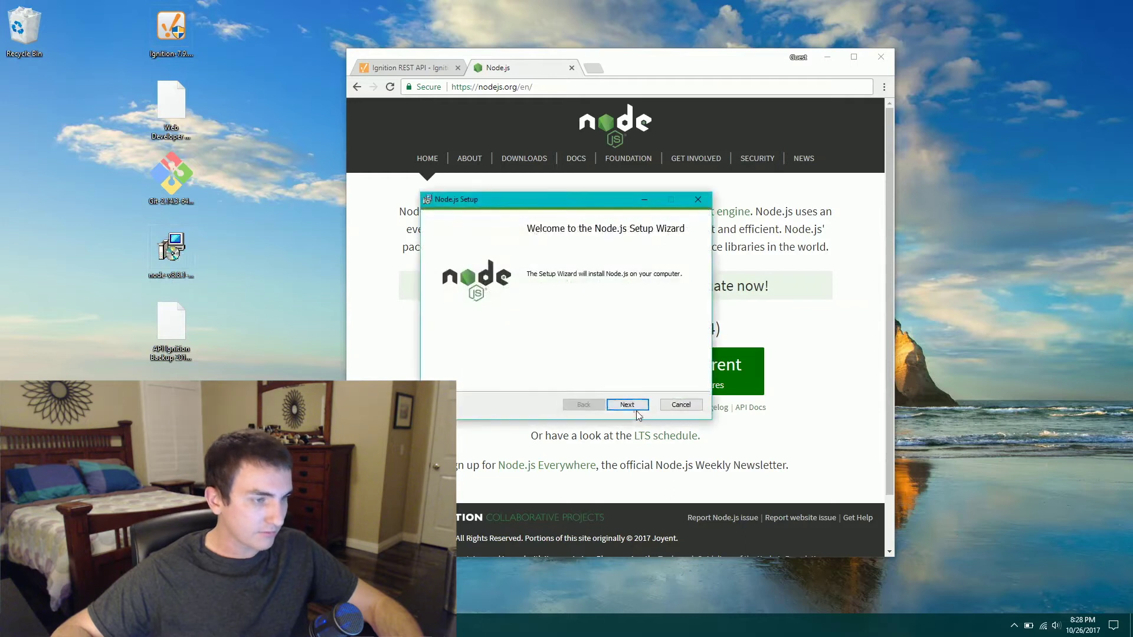
pyautogui.click(635, 407)
pyautogui.click(504, 378)
pyautogui.click(628, 407)
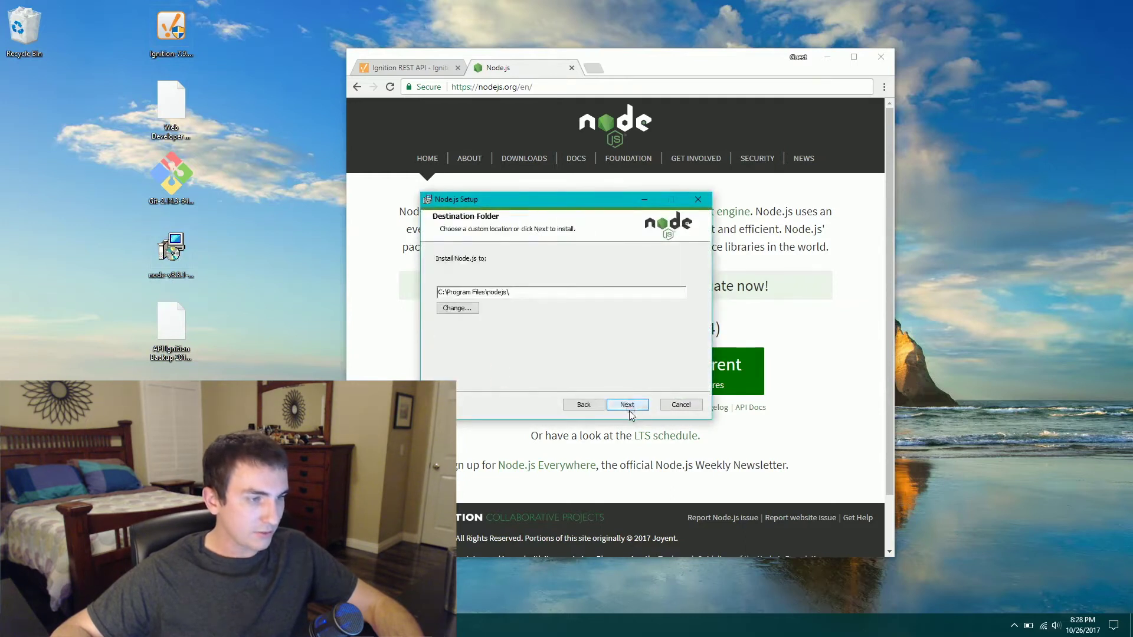
pyautogui.click(627, 405)
pyautogui.click(627, 405)
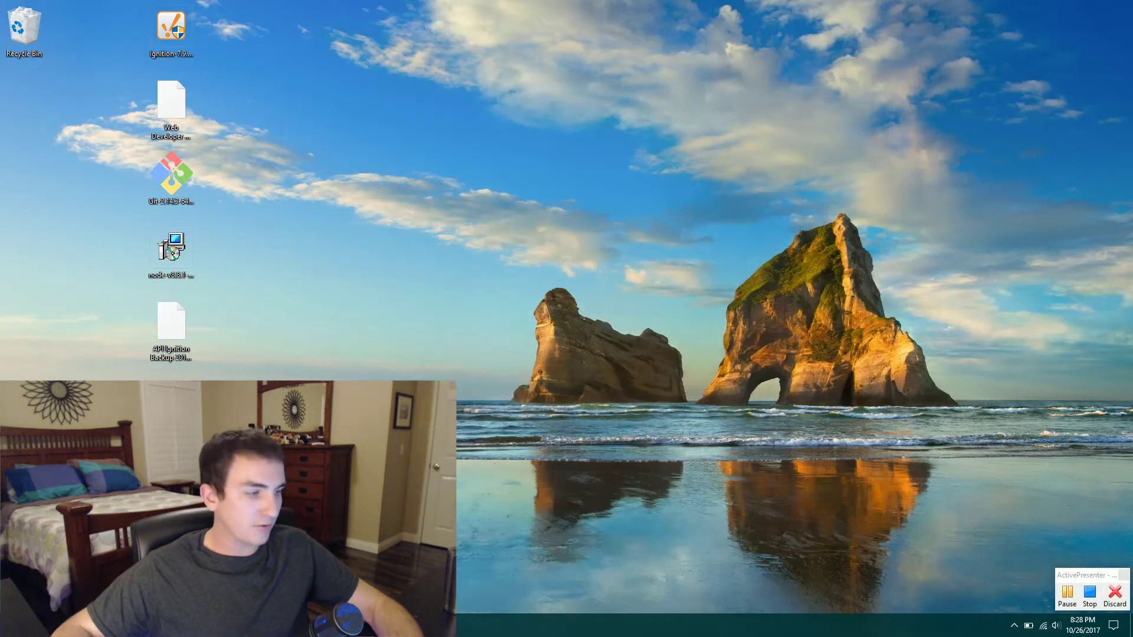
# - Launch Command Prompt from the Windows Start search
pyautogui.press('super')
pyautogui.write('comma')
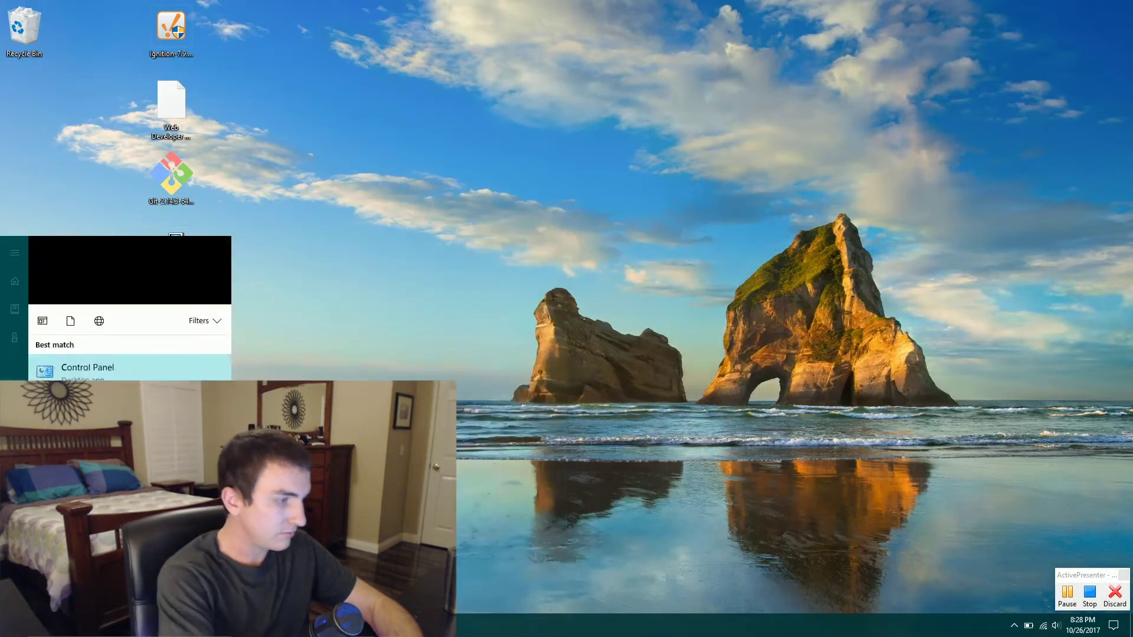
pyautogui.press('Return')
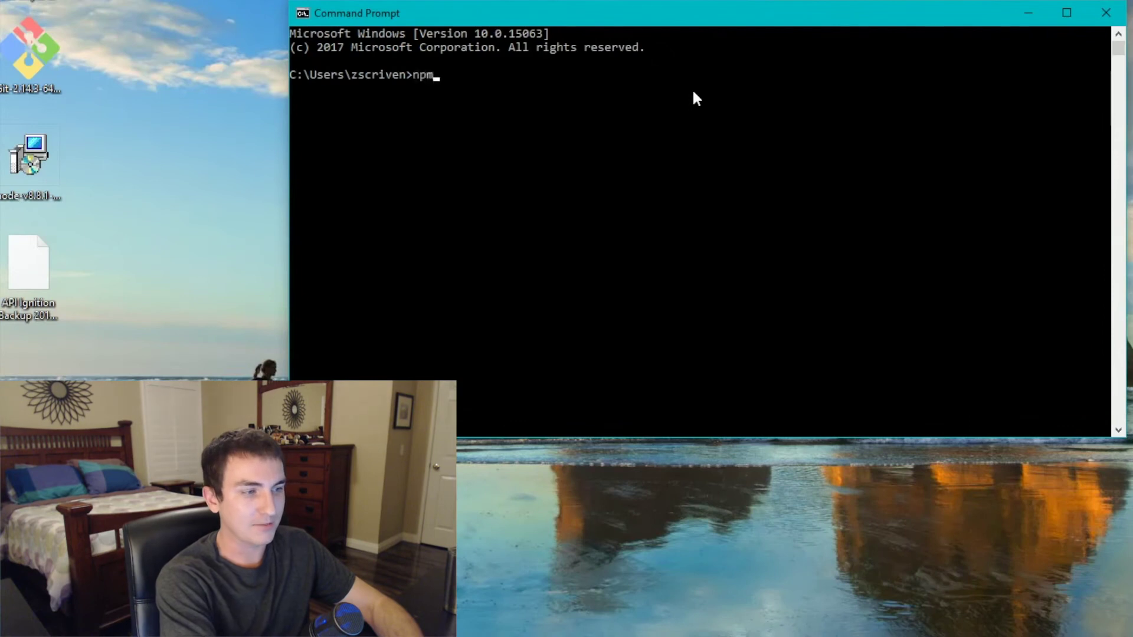
# - Run npm install -g create-react-app to install it globally
pyautogui.write('npm install -g creat-')
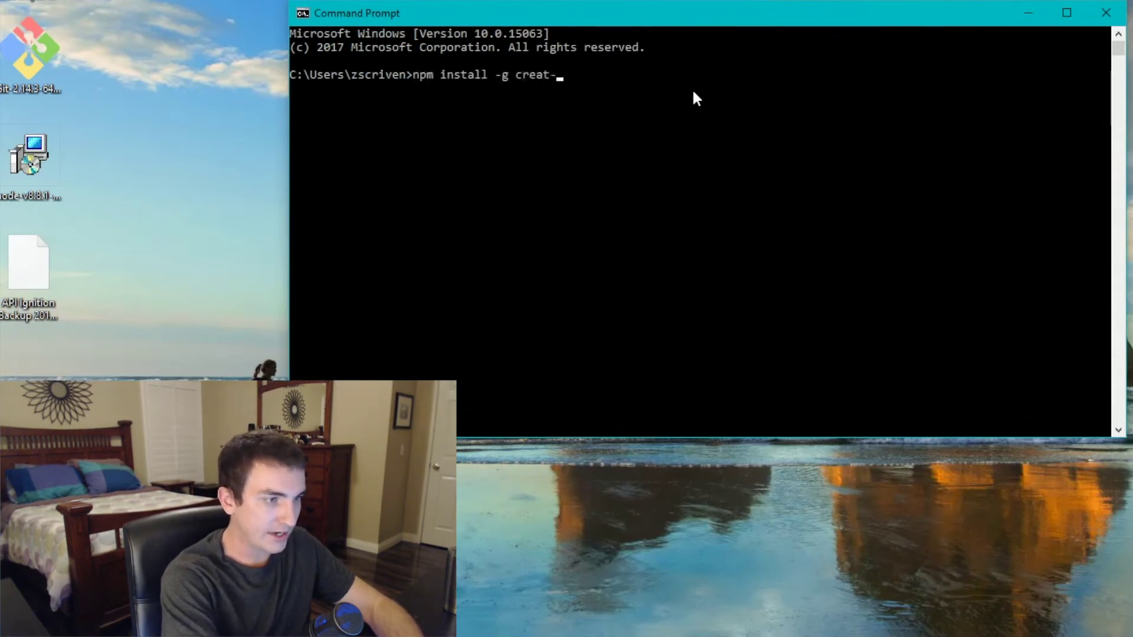
pyautogui.press('BackSpace')
pyautogui.write('e-')
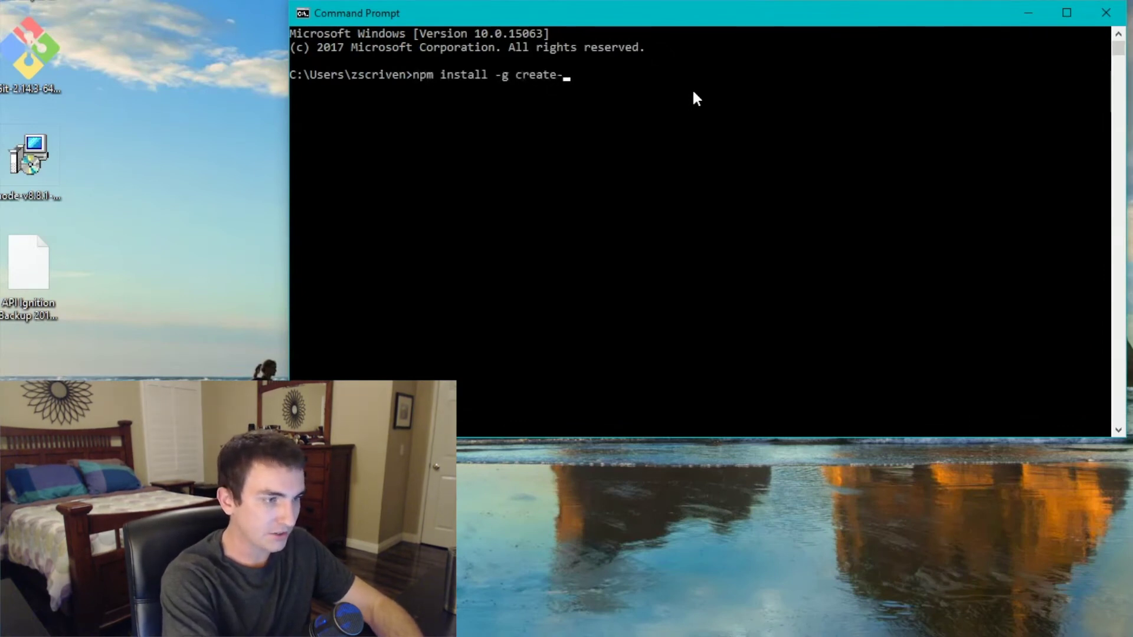
pyautogui.write('react-app')
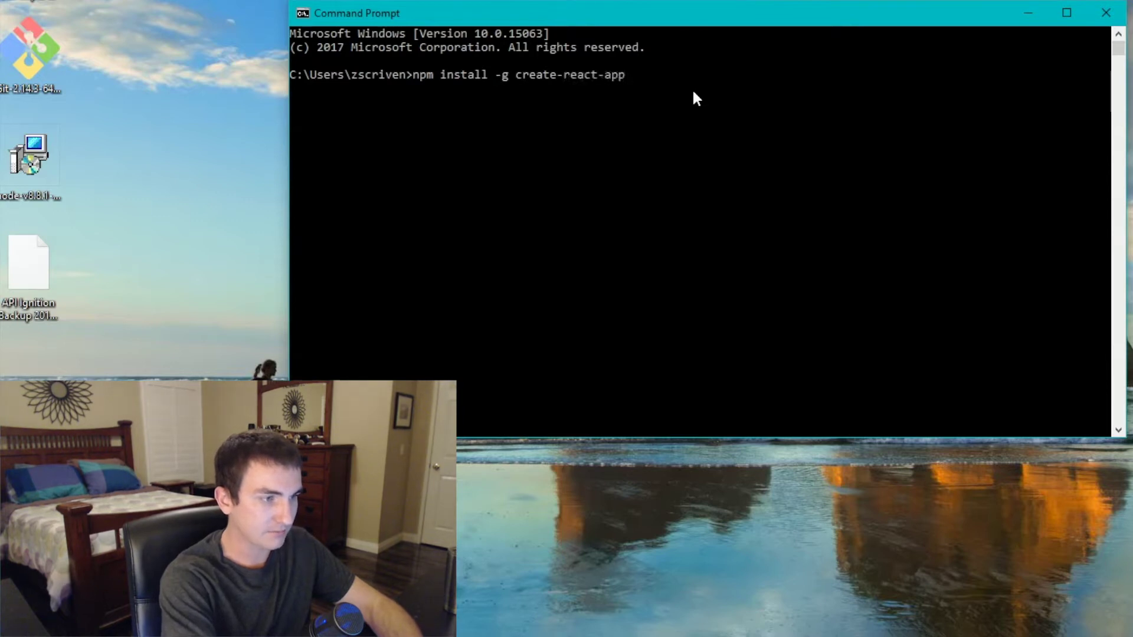
pyautogui.press('Return')
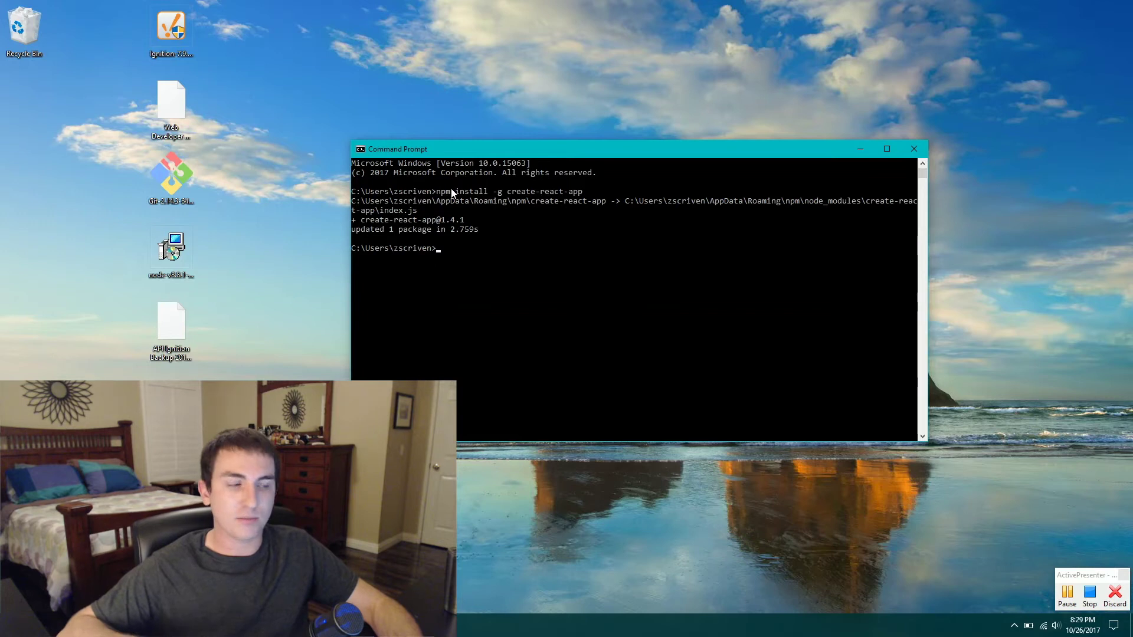
# - Make a desktop folder named Project and run create-react-app ignition-app inside it
pyautogui.rightClick(313, 88)
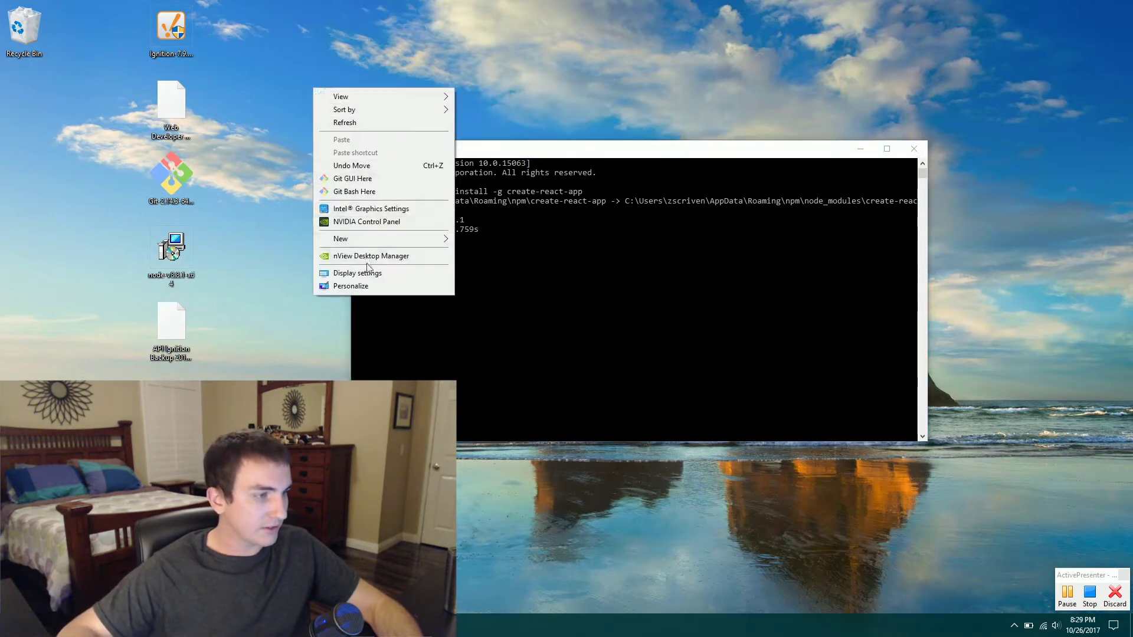
pyautogui.moveTo(369, 239)
pyautogui.click(495, 240)
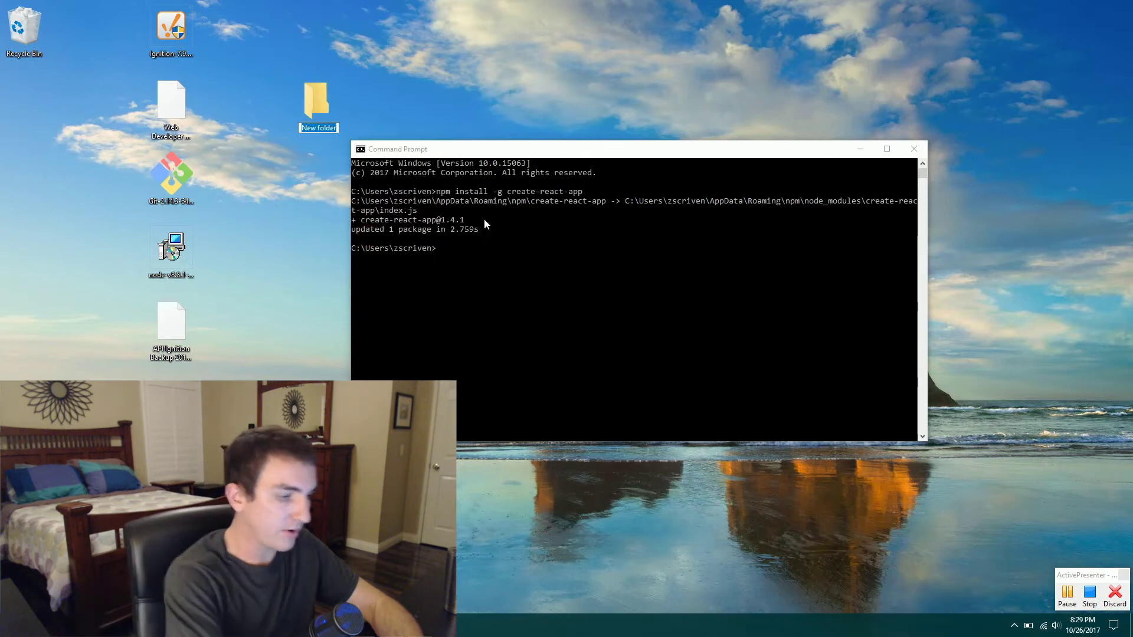
pyautogui.write('Project')
pyautogui.press('Return')
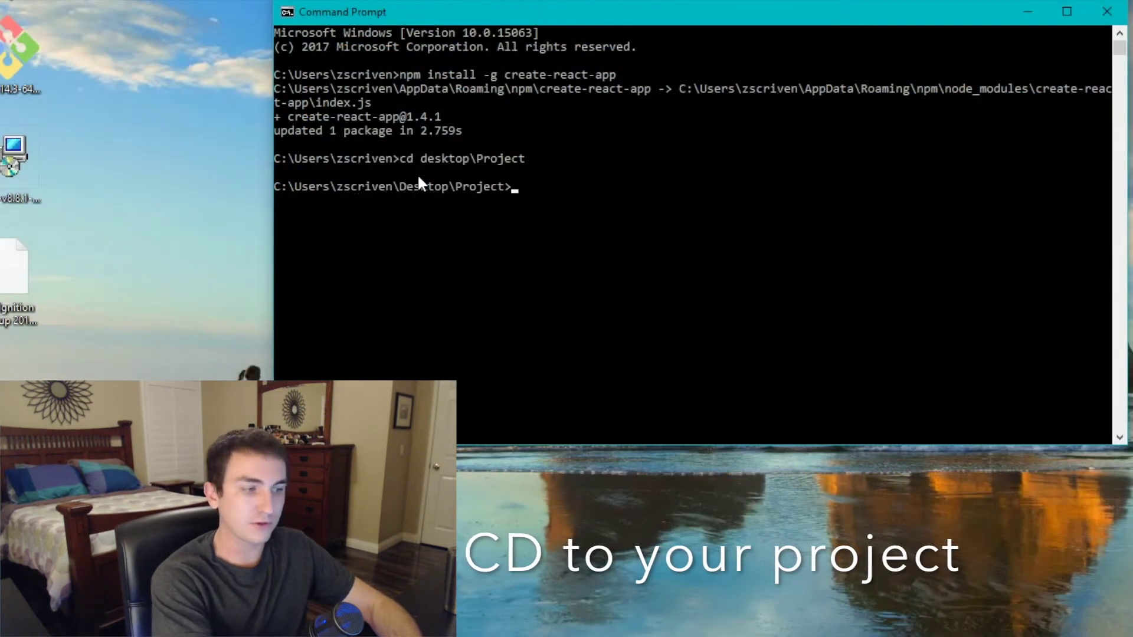
pyautogui.write('create')
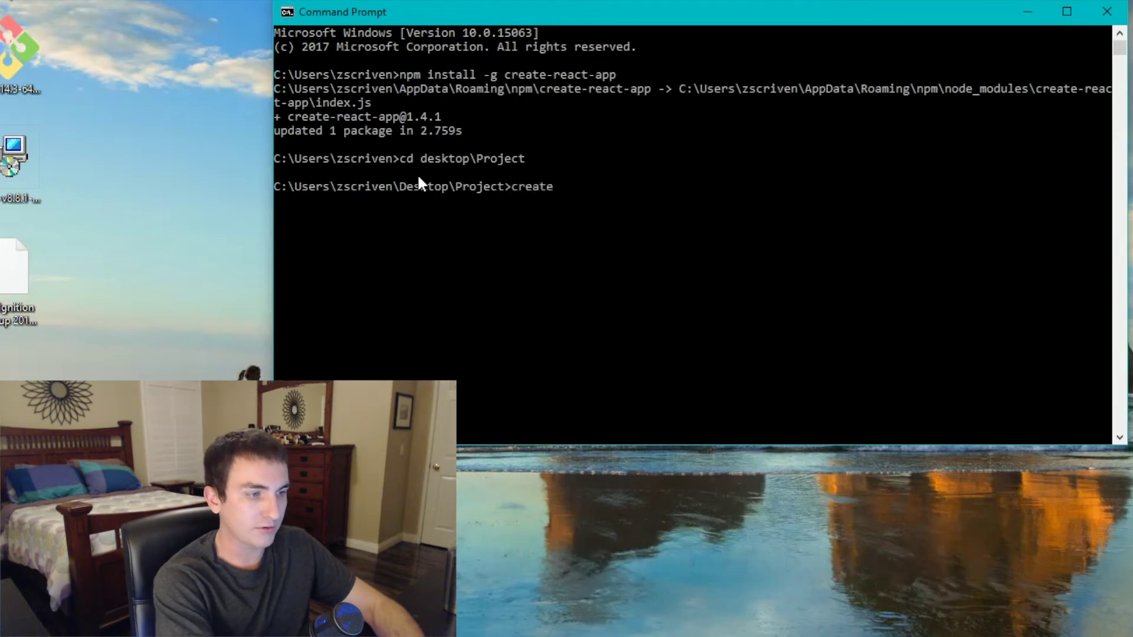
pyautogui.write('-react-app ignition-app')
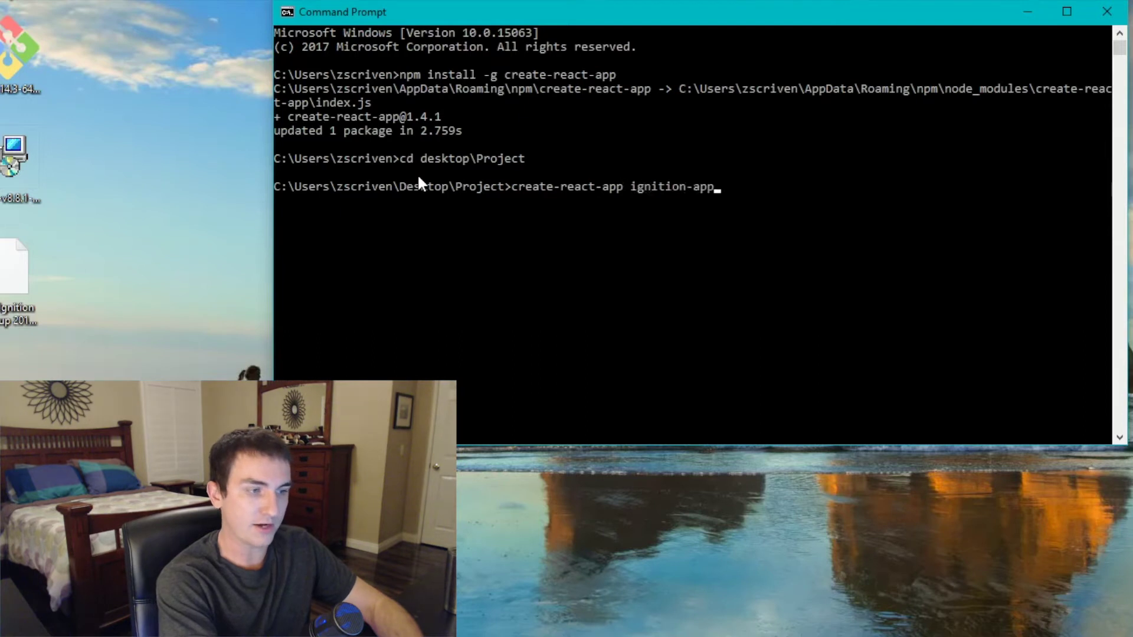
pyautogui.press('Return')
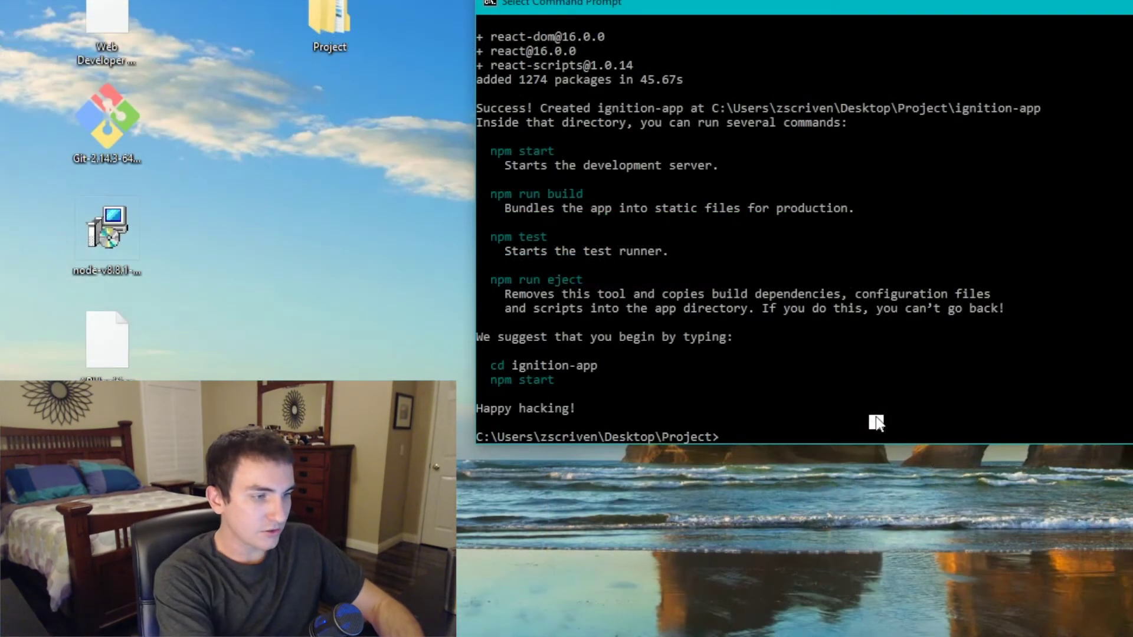
# - Change into the ignition-app folder, confirming its name in File Explorer, and run npm start
pyautogui.write('cd ')
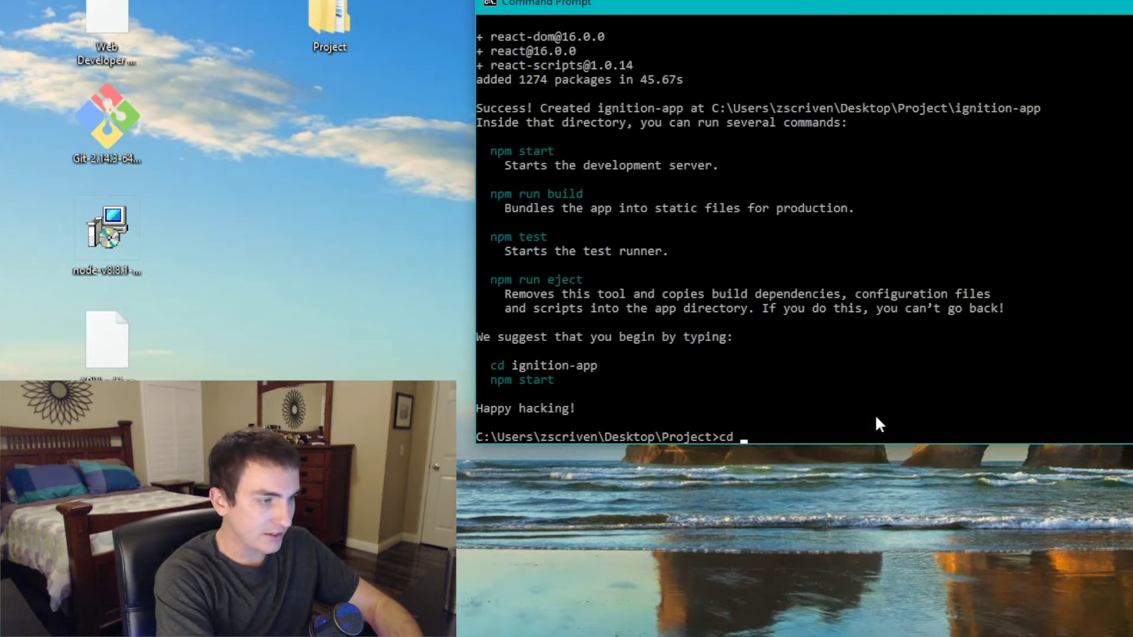
pyautogui.write('ingat')
pyautogui.press('BackSpace')
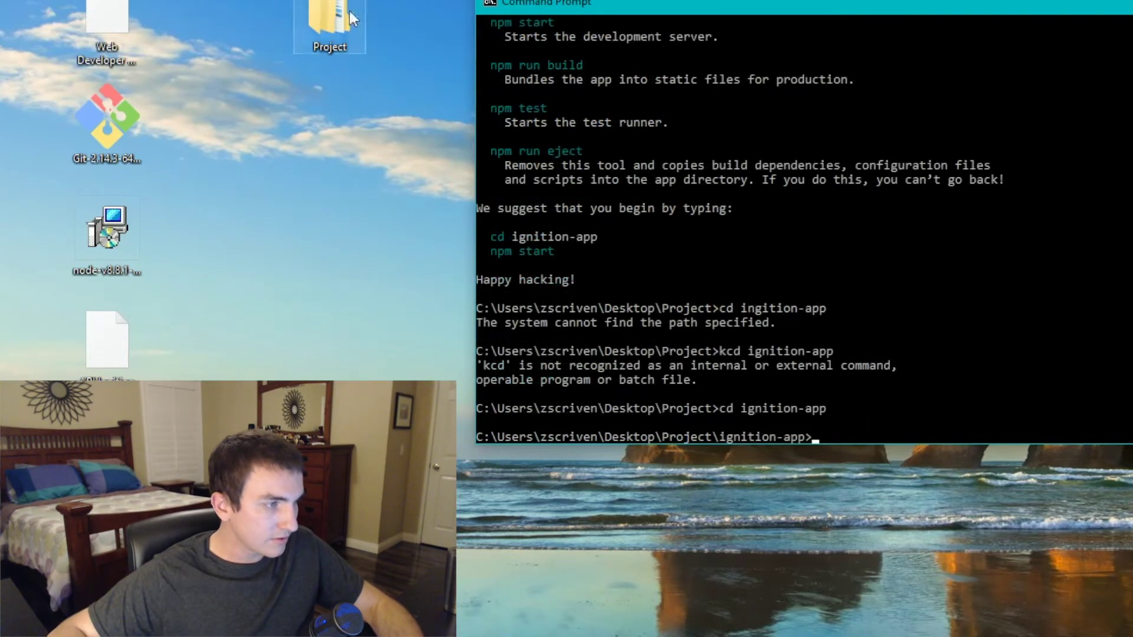
pyautogui.doubleClick(331, 9)
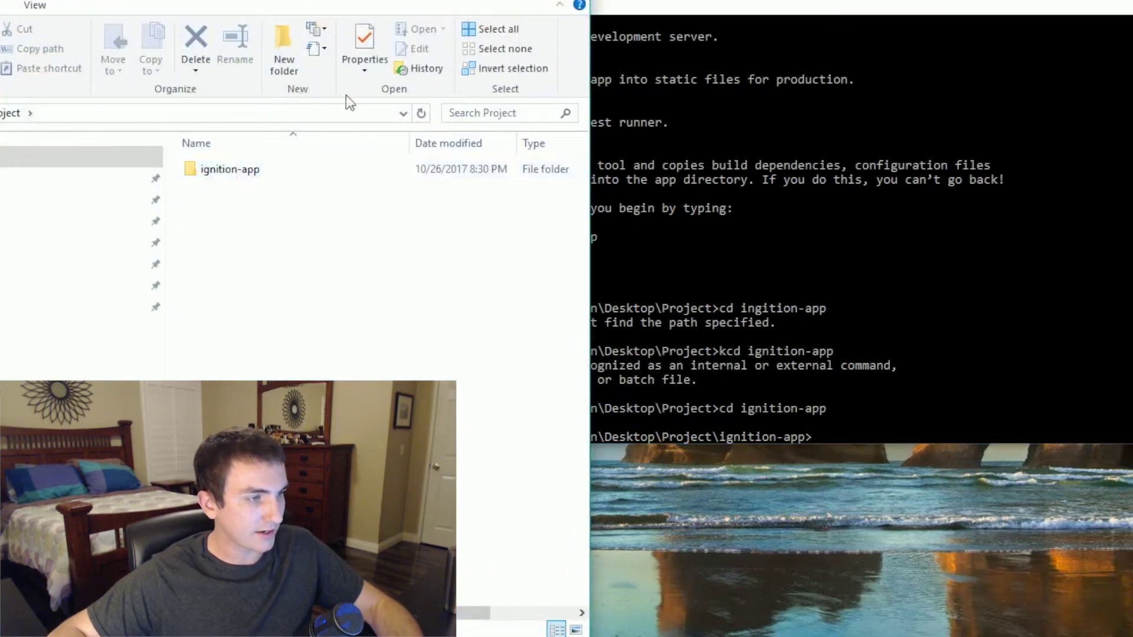
pyautogui.hotkey('ctrl', 'w')
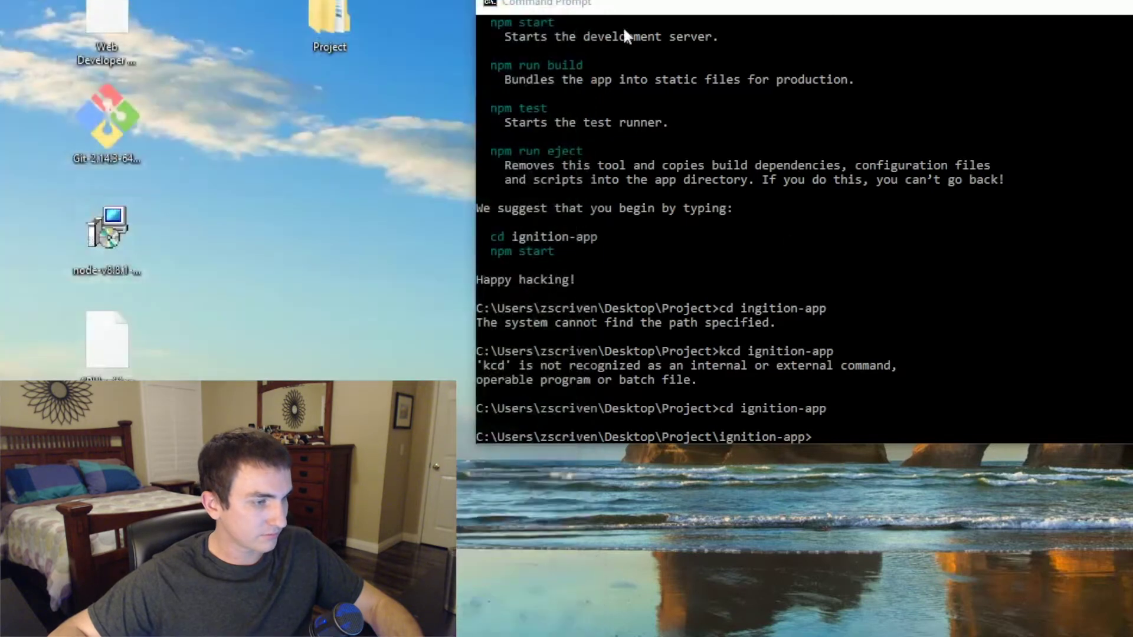
pyautogui.click(906, 421)
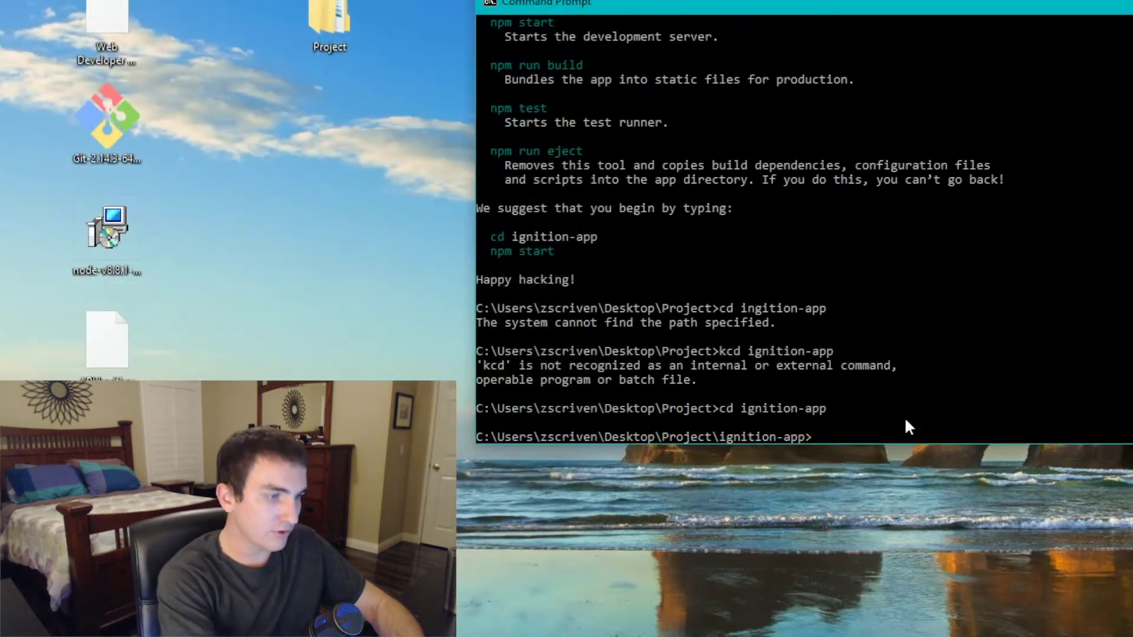
pyautogui.write('npm')
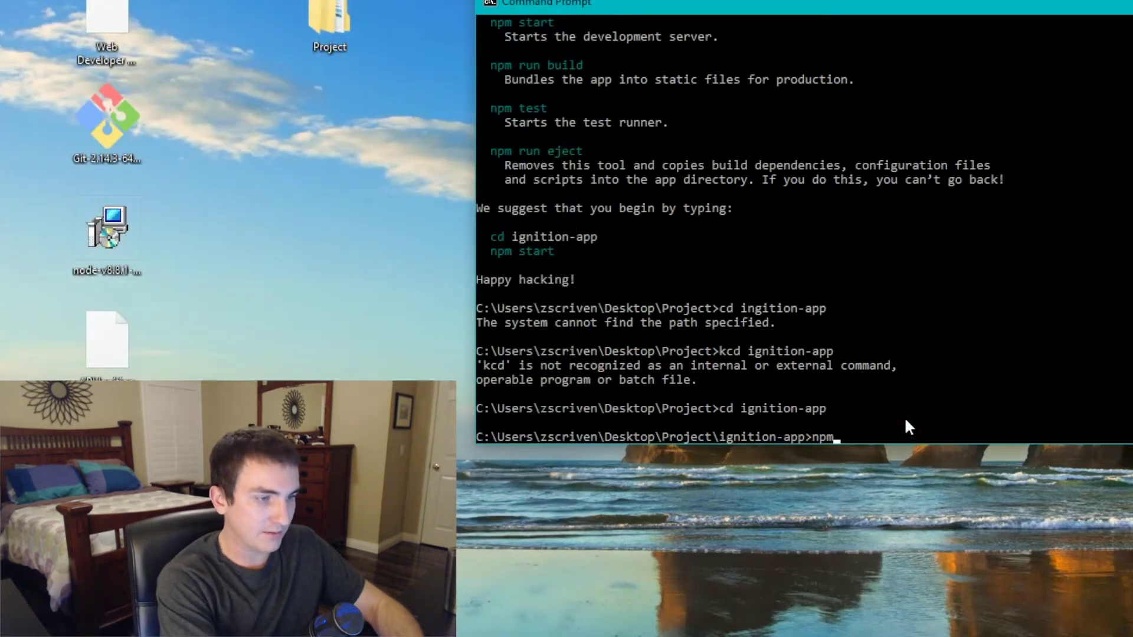
pyautogui.write(' start')
pyautogui.press('Return')
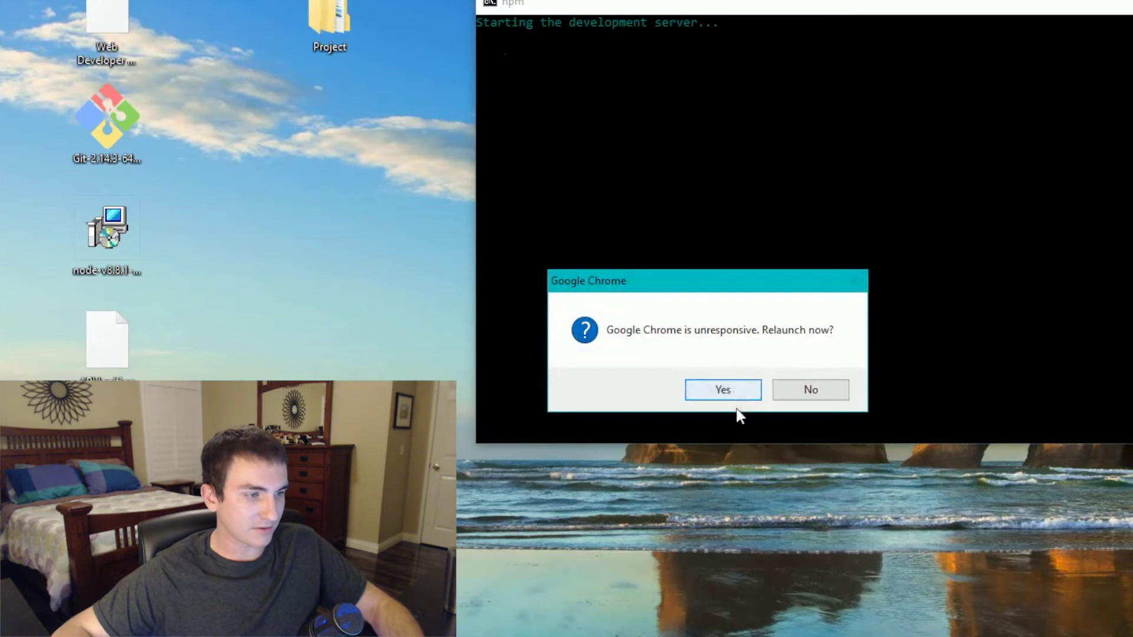
# - Relaunch the unresponsive Chrome and reload localhost:3000 to show the React welcome page
pyautogui.click(733, 391)
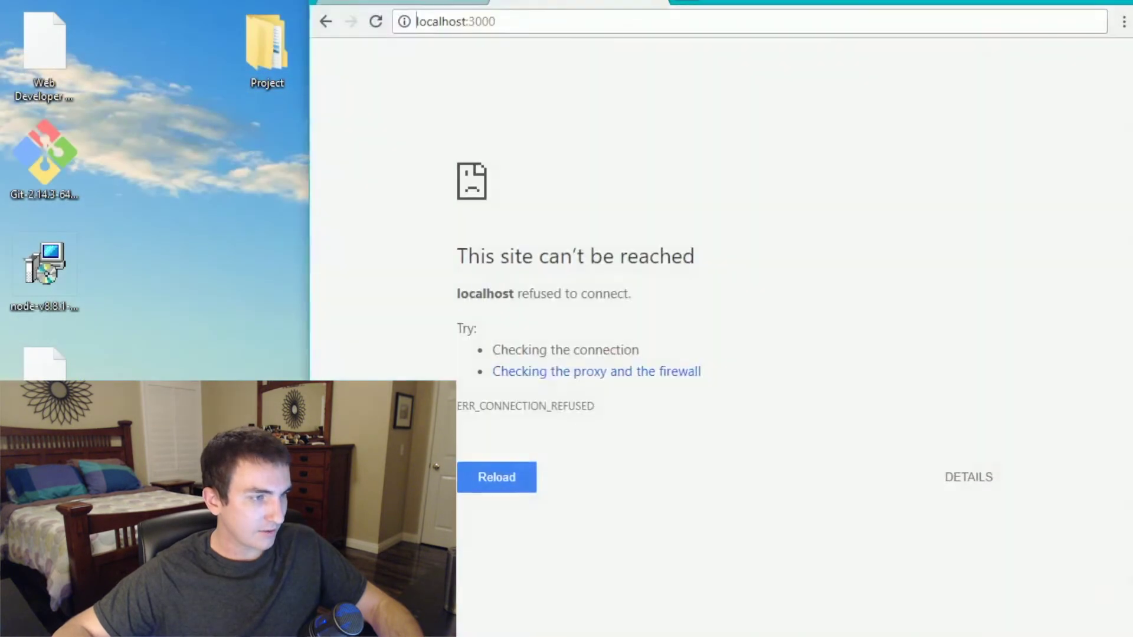
pyautogui.press('F5')
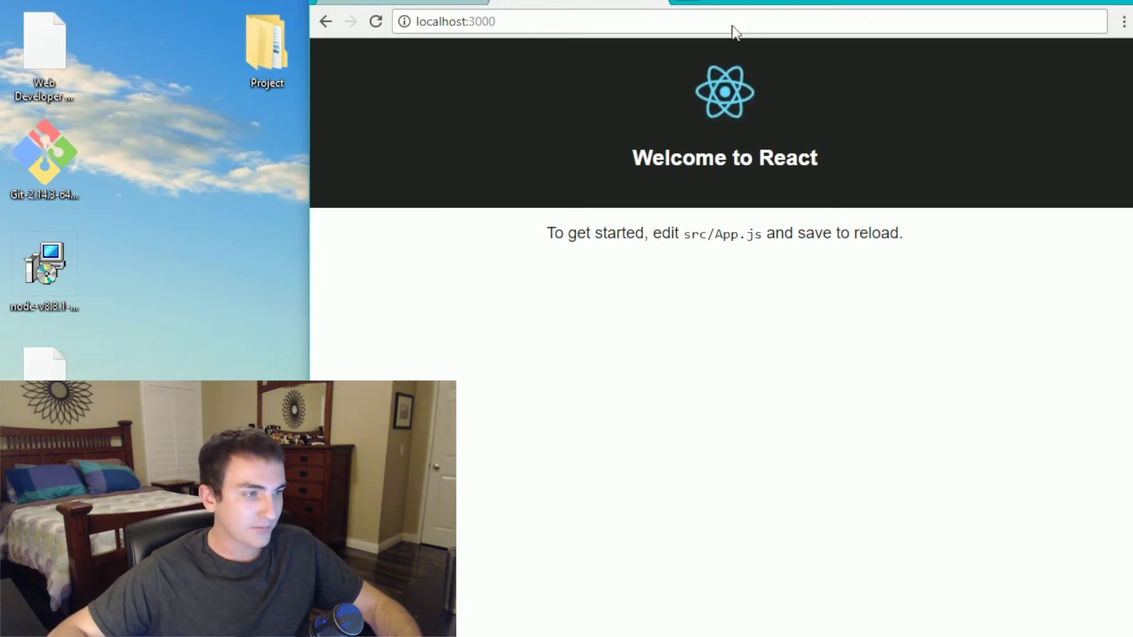
pyautogui.moveTo(882, 3); pyautogui.dragTo(426, 0)
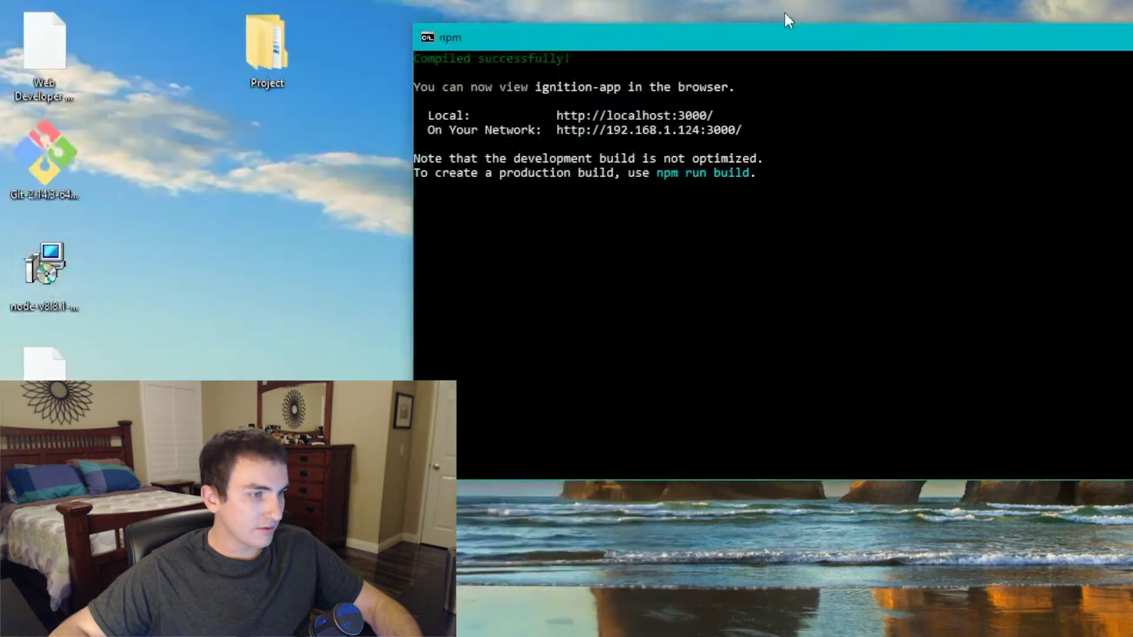
# - Move the npm terminal to the top-right and make it narrower
pyautogui.moveTo(787, 23); pyautogui.dragTo(828, 8)
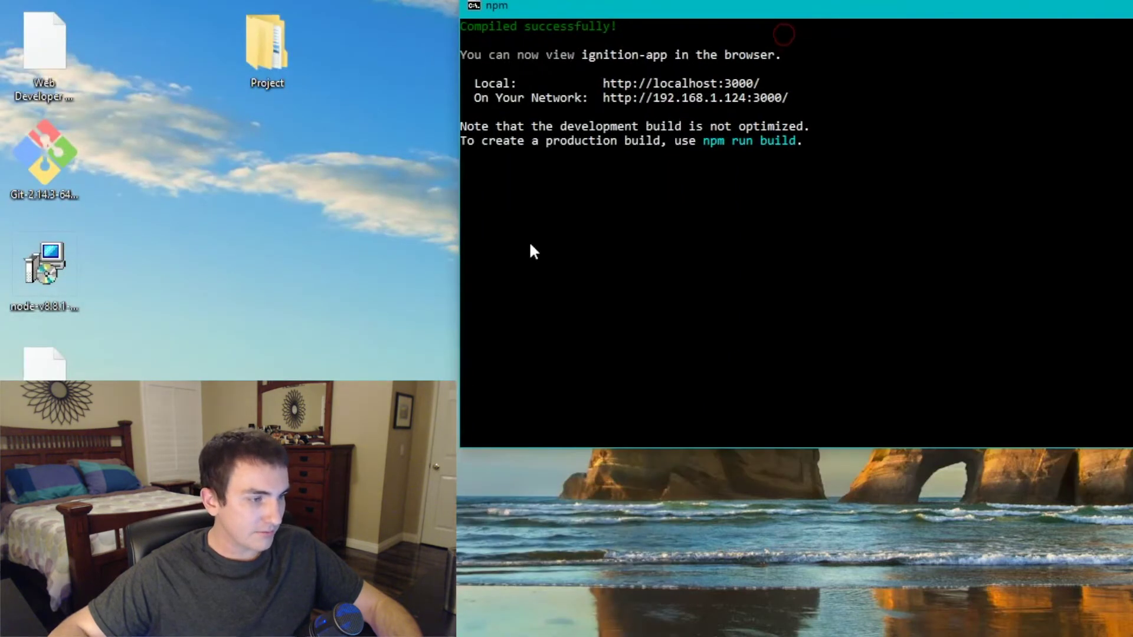
pyautogui.moveTo(464, 452); pyautogui.dragTo(671, 576)
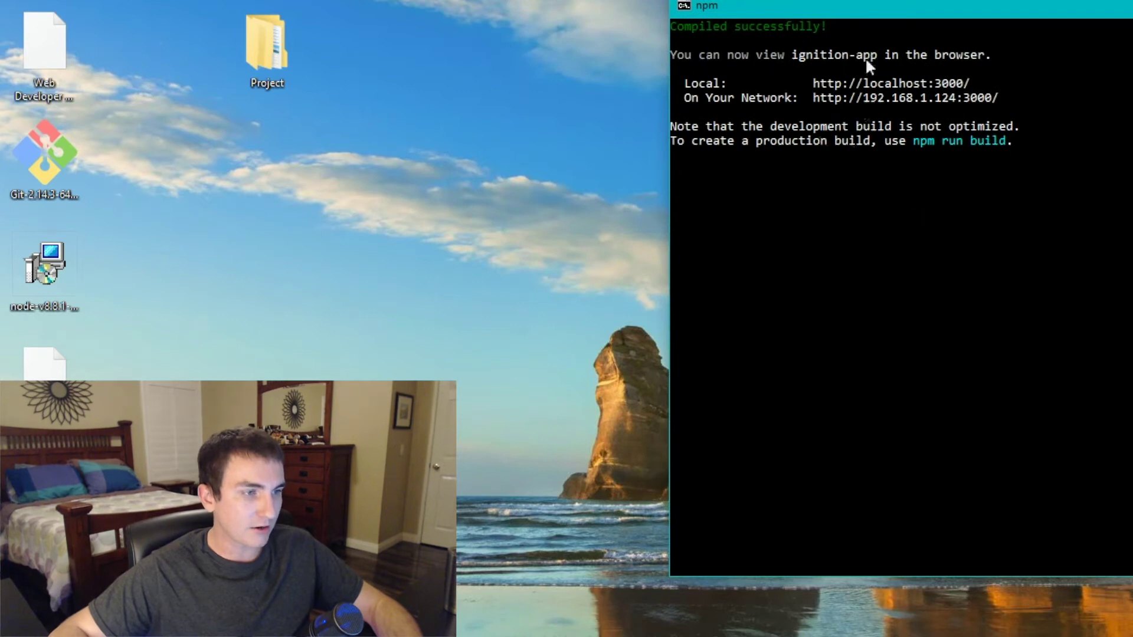
pyautogui.moveTo(912, 7); pyautogui.dragTo(894, 55)
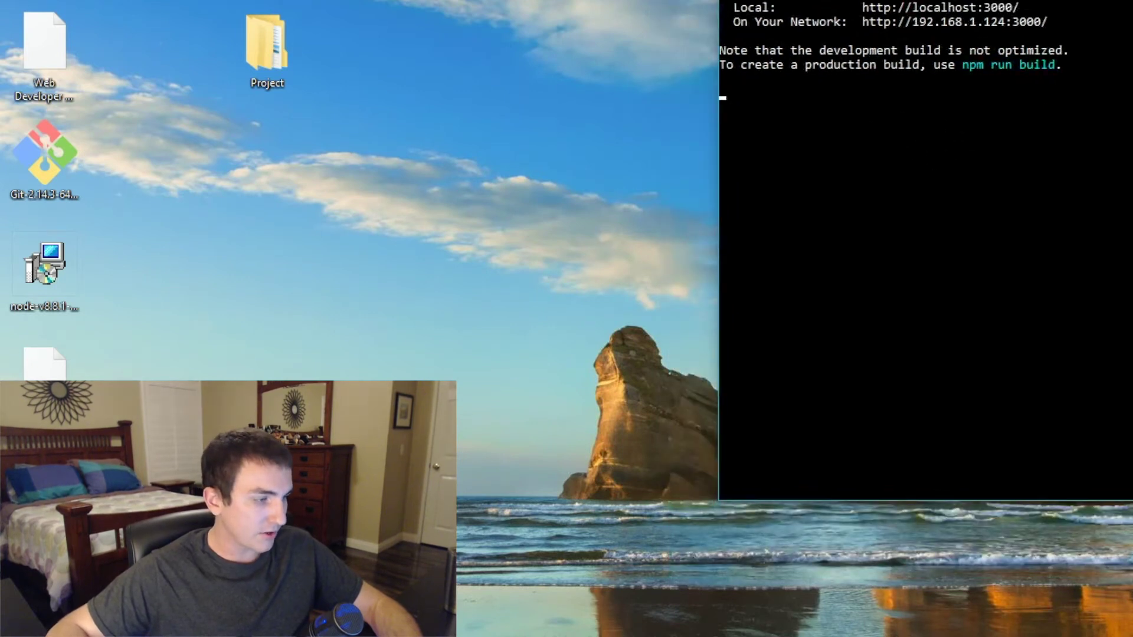
# - Open a second Command Prompt from Start search and begin a cd into the project folder
pyautogui.press('super')
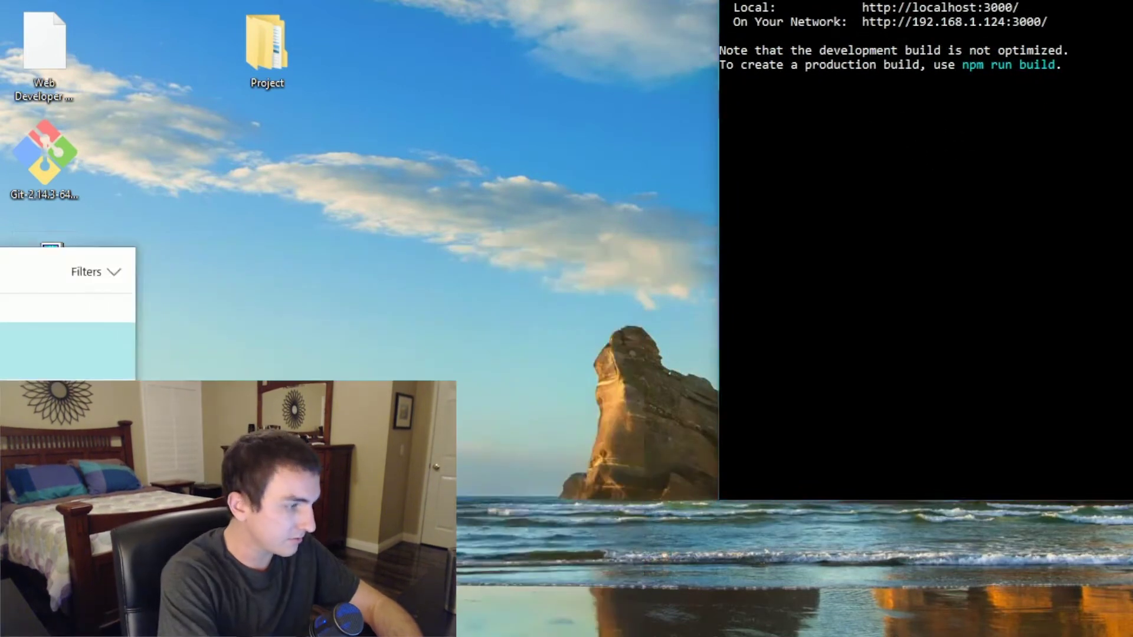
pyautogui.press('Return')
pyautogui.write('cd desktop\\project\\ignition-app')
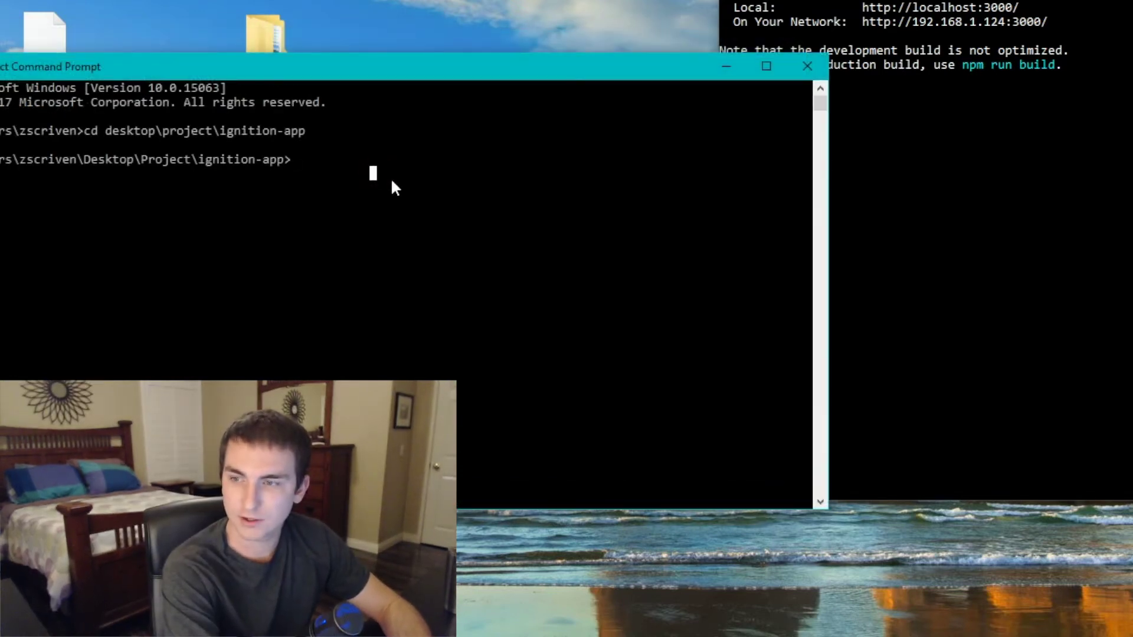
# - Run npm install with the ignition-web-hoc GitHub repository URL and --save
pyautogui.write('npm inst')
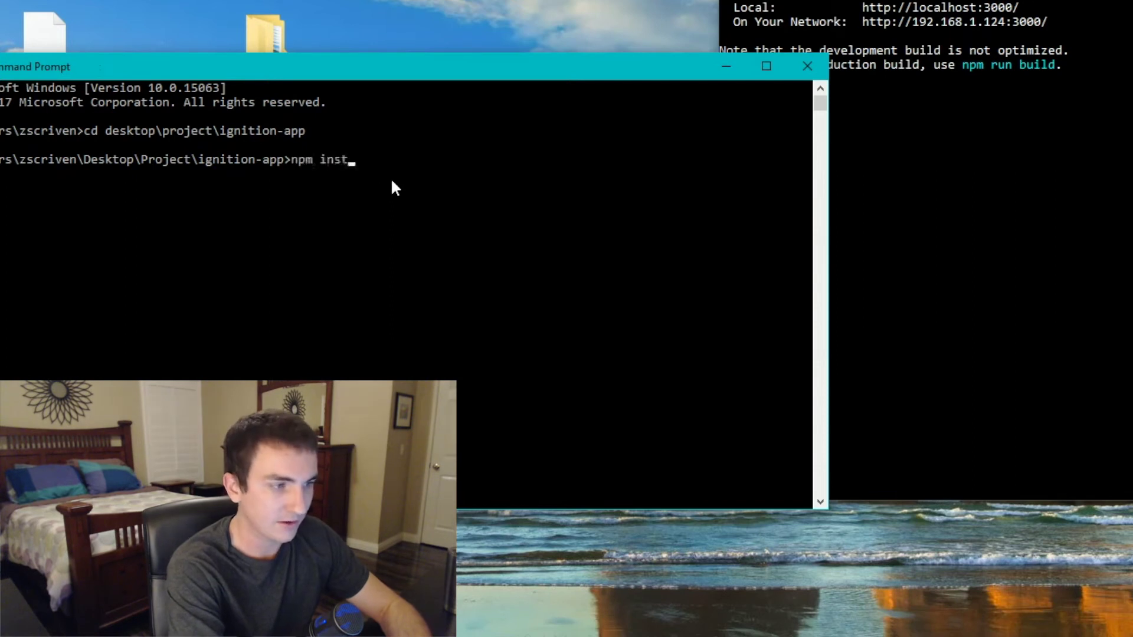
pyautogui.write('all h')
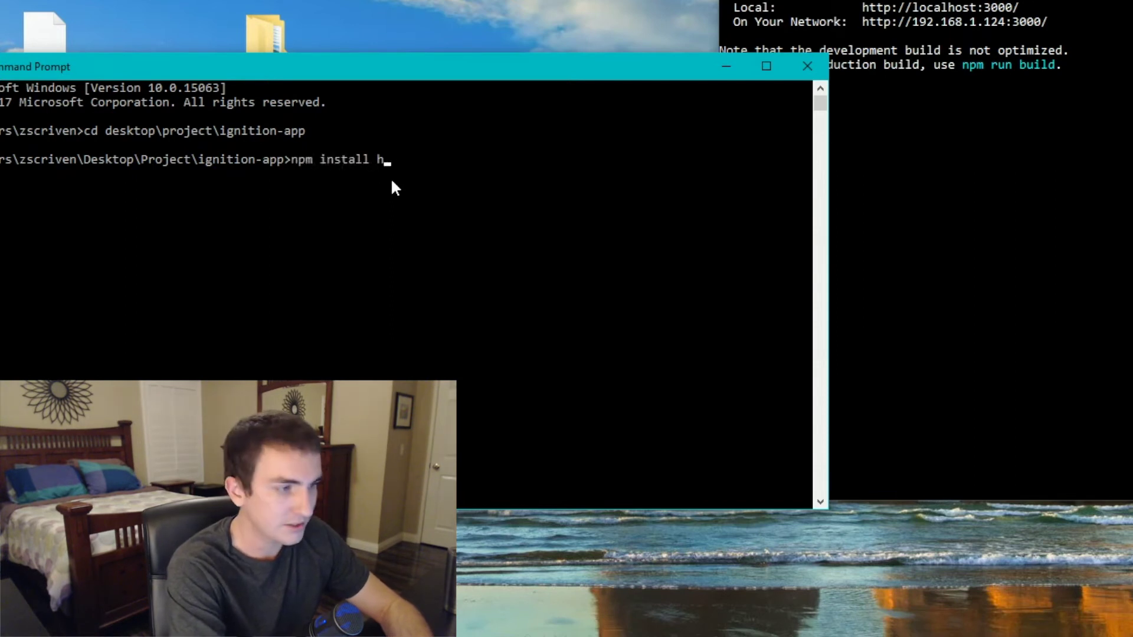
pyautogui.write('ttps:')
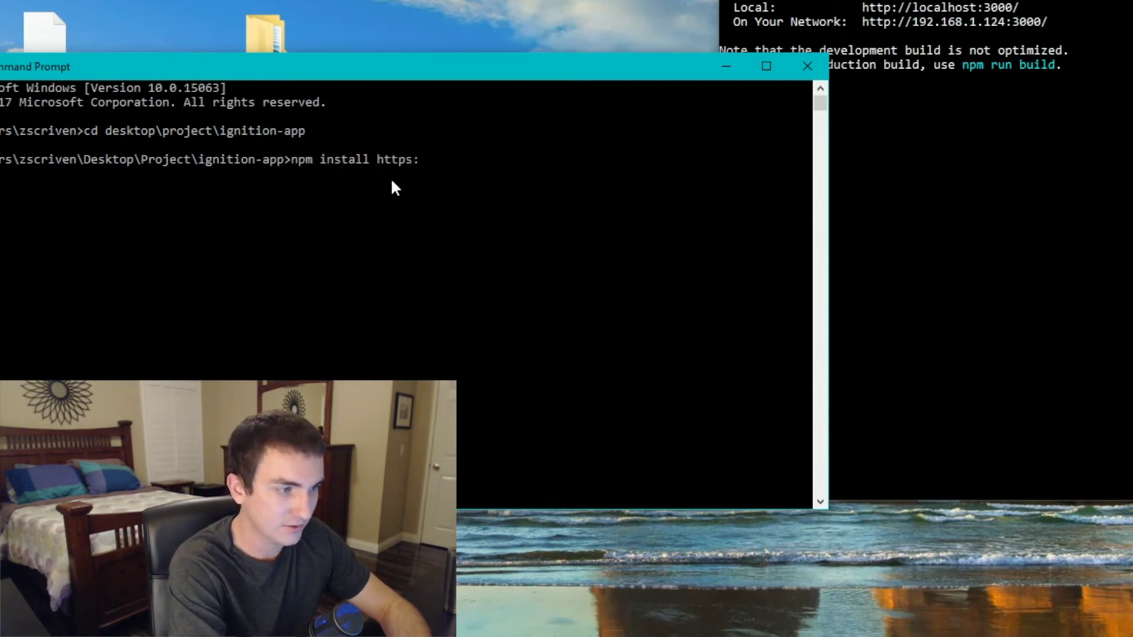
pyautogui.write('//')
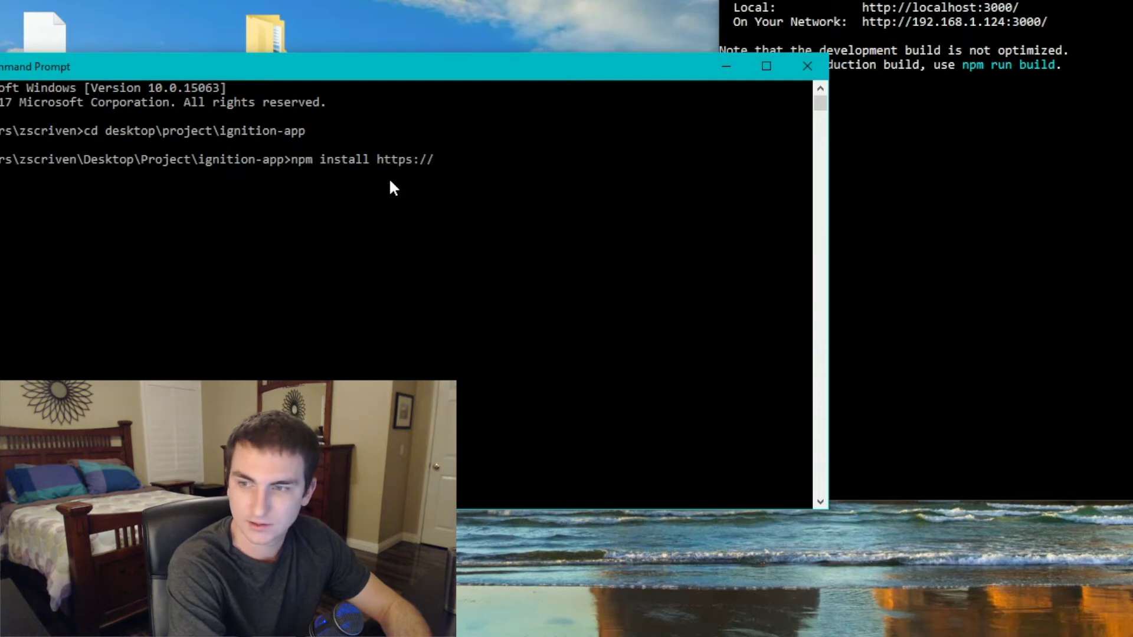
pyautogui.write('github.com')
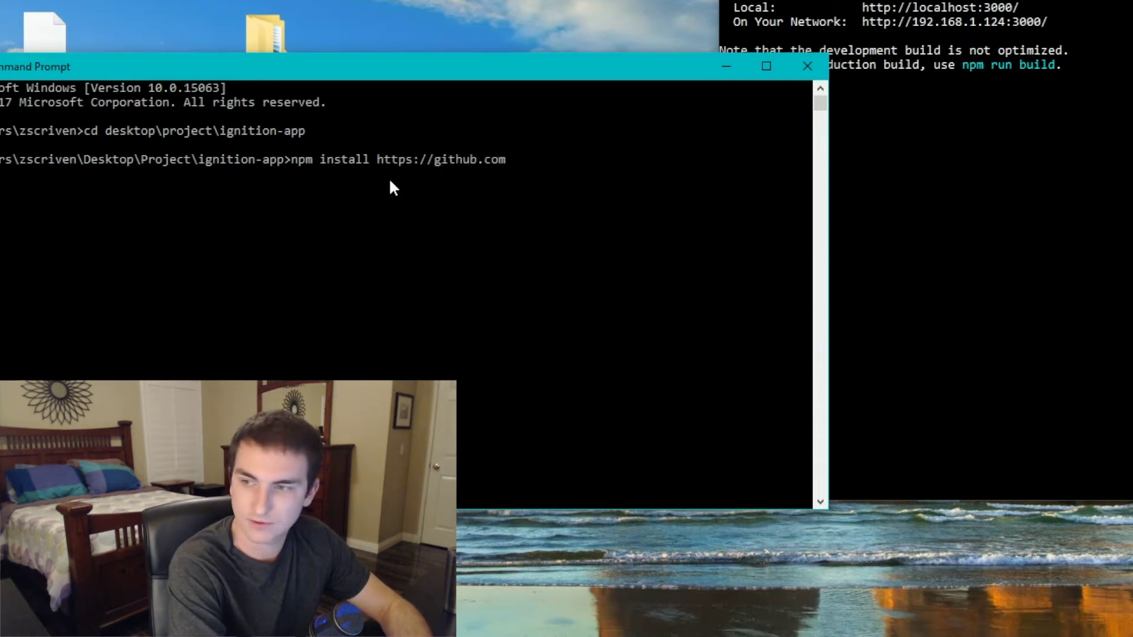
pyautogui.write('/joshmc')
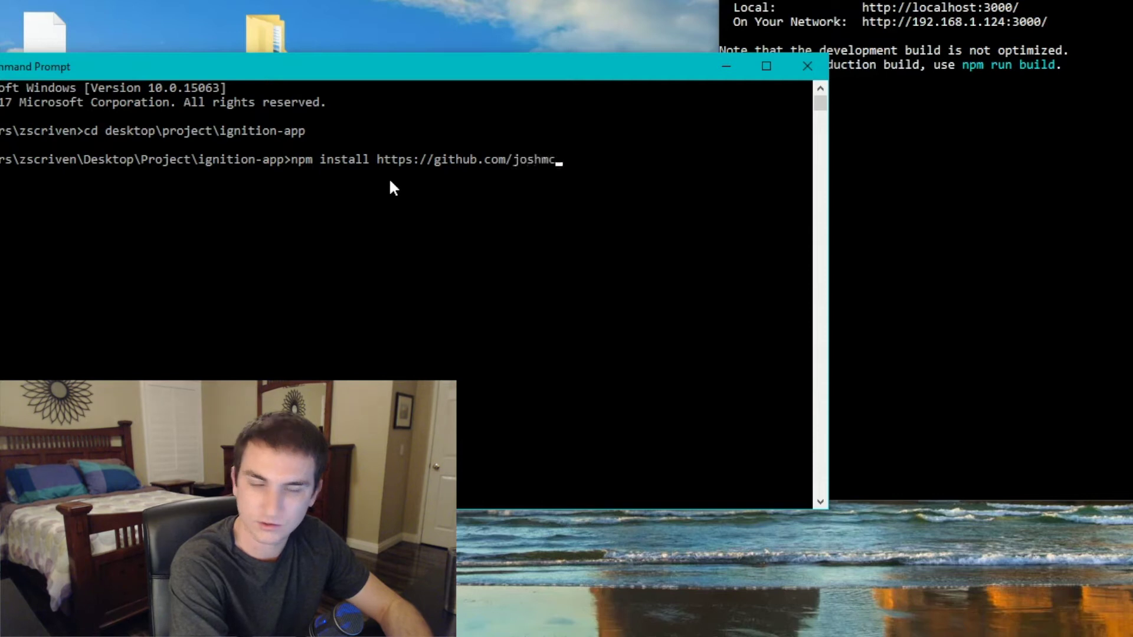
pyautogui.write('guigan/ignition-web-hoc.git --')
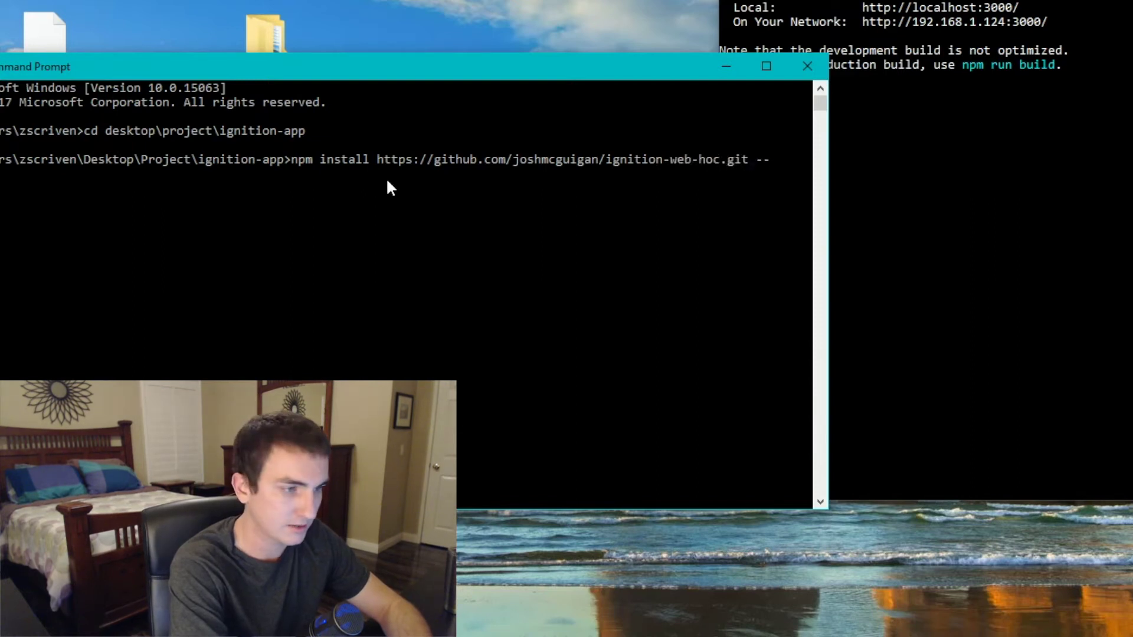
pyautogui.write('e')
pyautogui.press('Return')
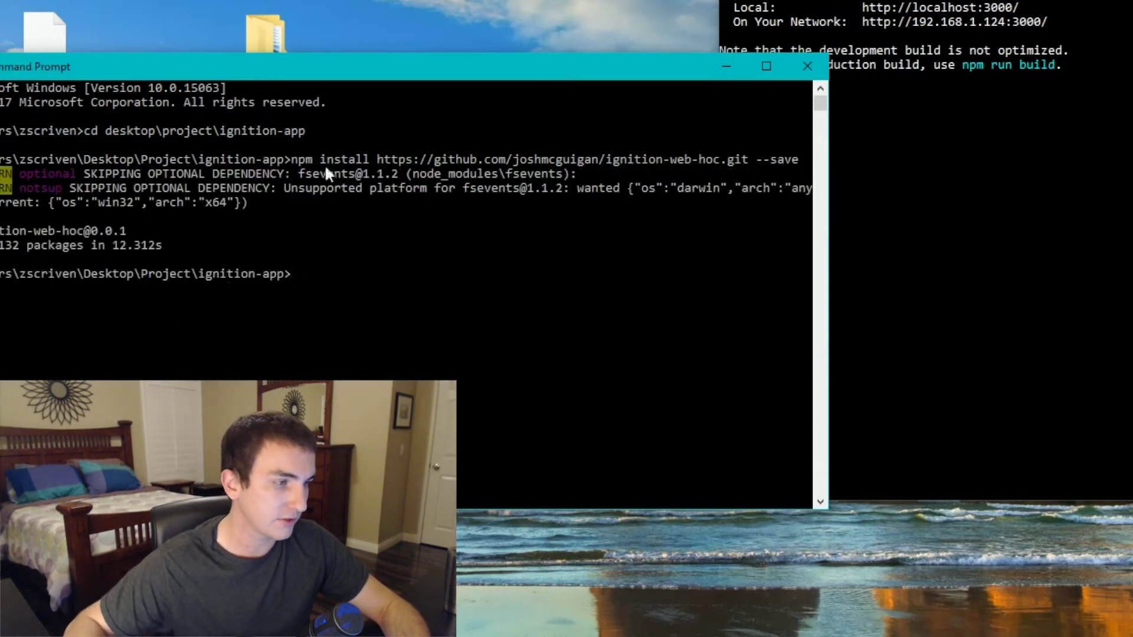
# - Move the console aside and go up from src to the ignition-app folder in File Explorer
pyautogui.moveTo(455, 83); pyautogui.dragTo(301, 261)
pyautogui.click(55, 140)
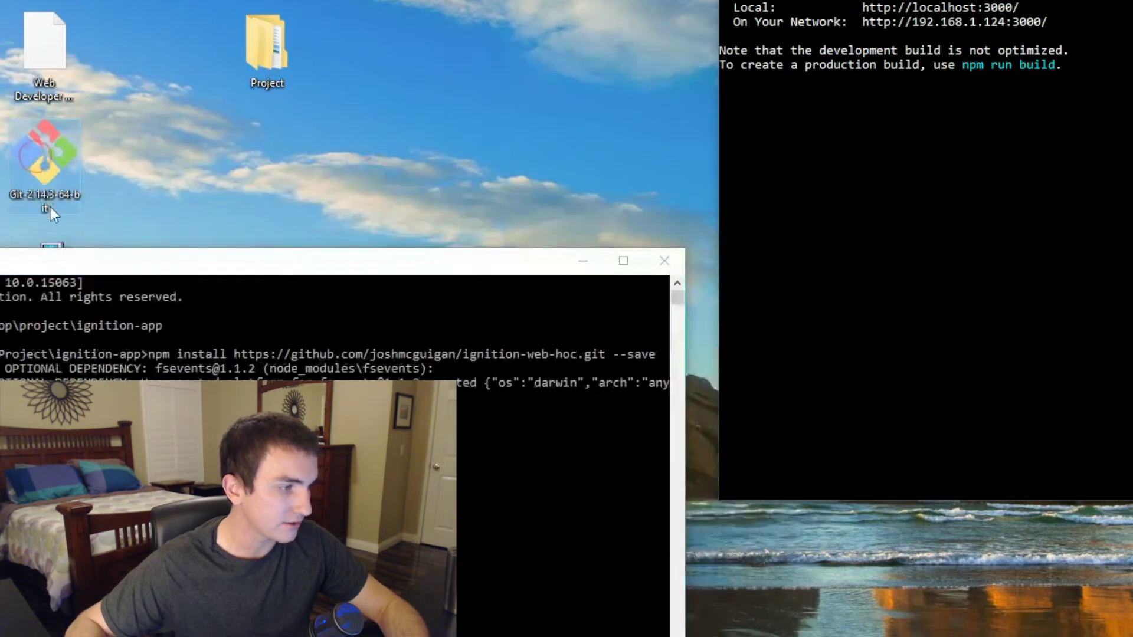
pyautogui.moveTo(211, 266); pyautogui.dragTo(222, 228)
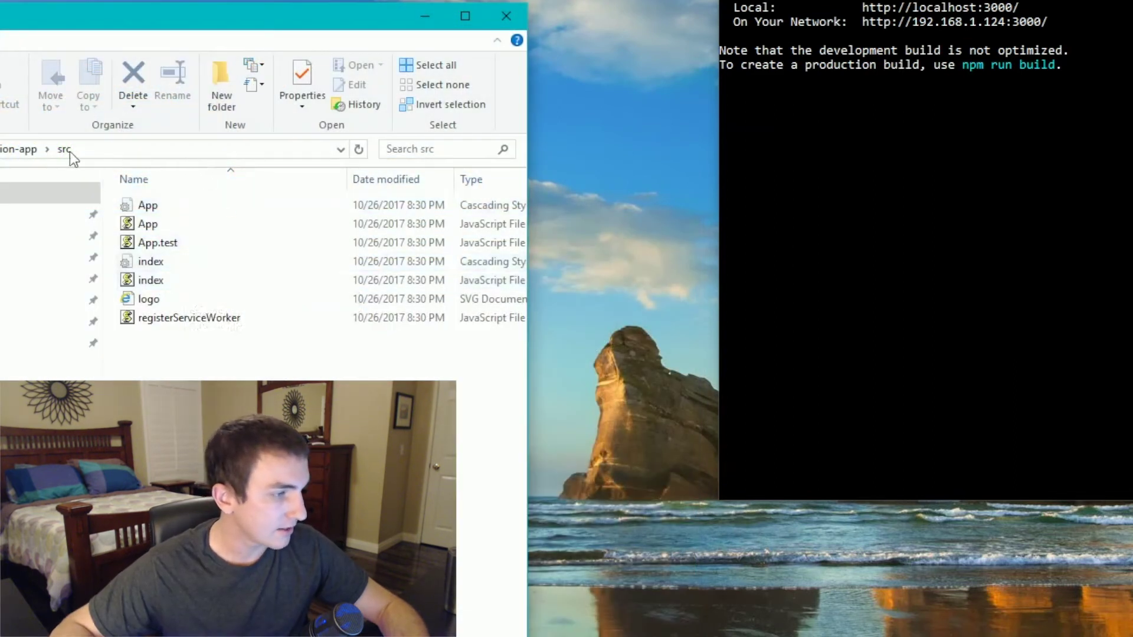
pyautogui.click(19, 151)
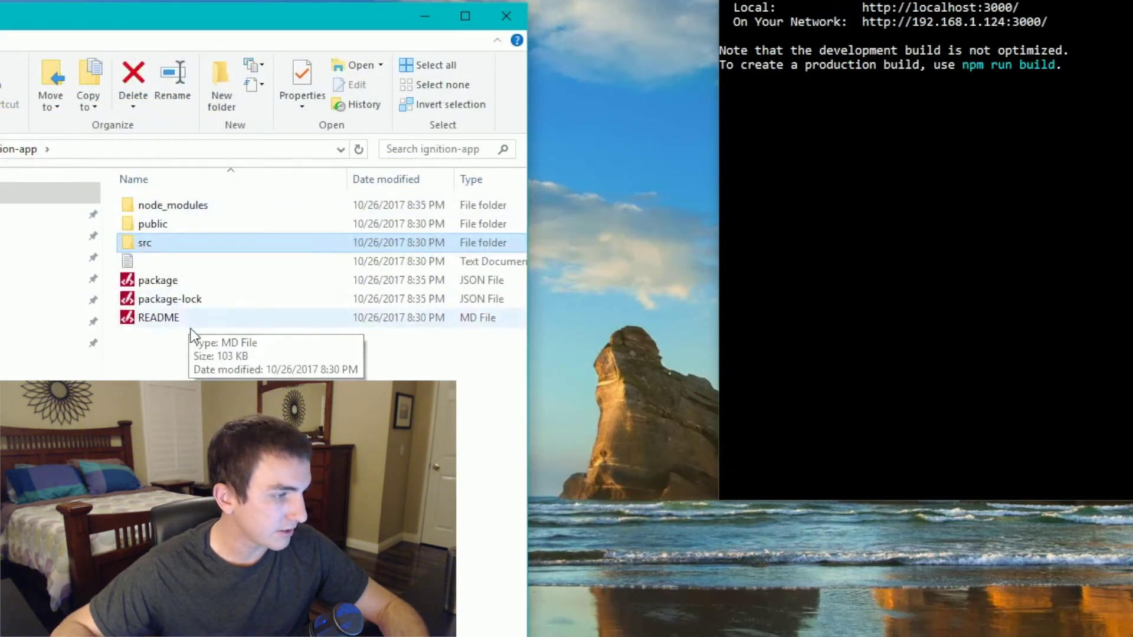
# - Open package.json in Notepad++ and place the cursor after the scripts block's closing brace
pyautogui.rightClick(167, 283)
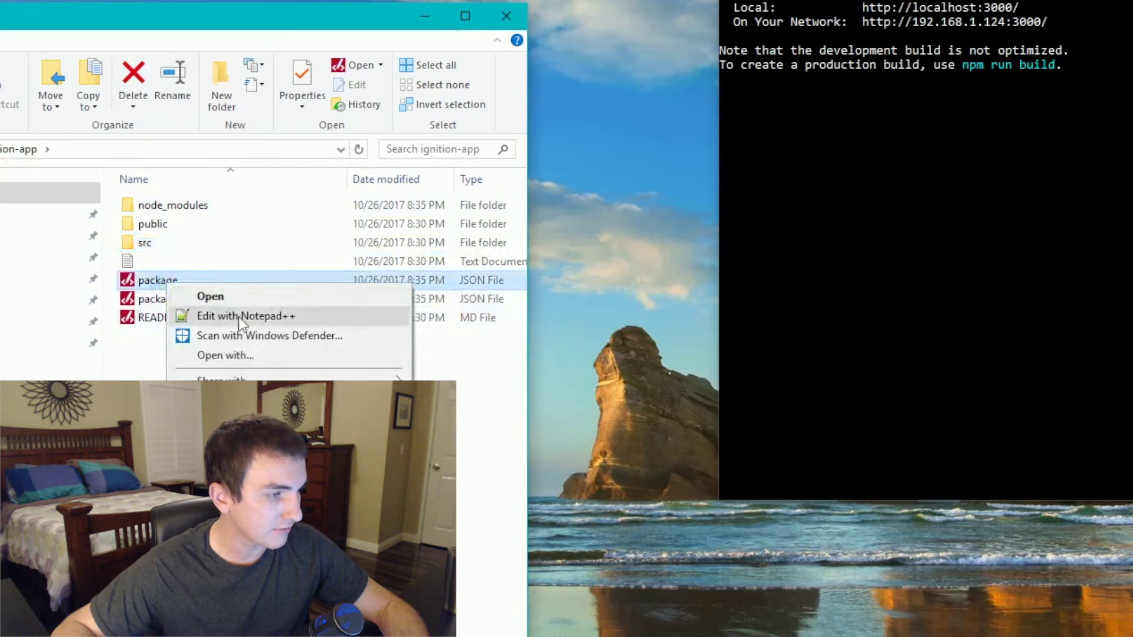
pyautogui.click(256, 320)
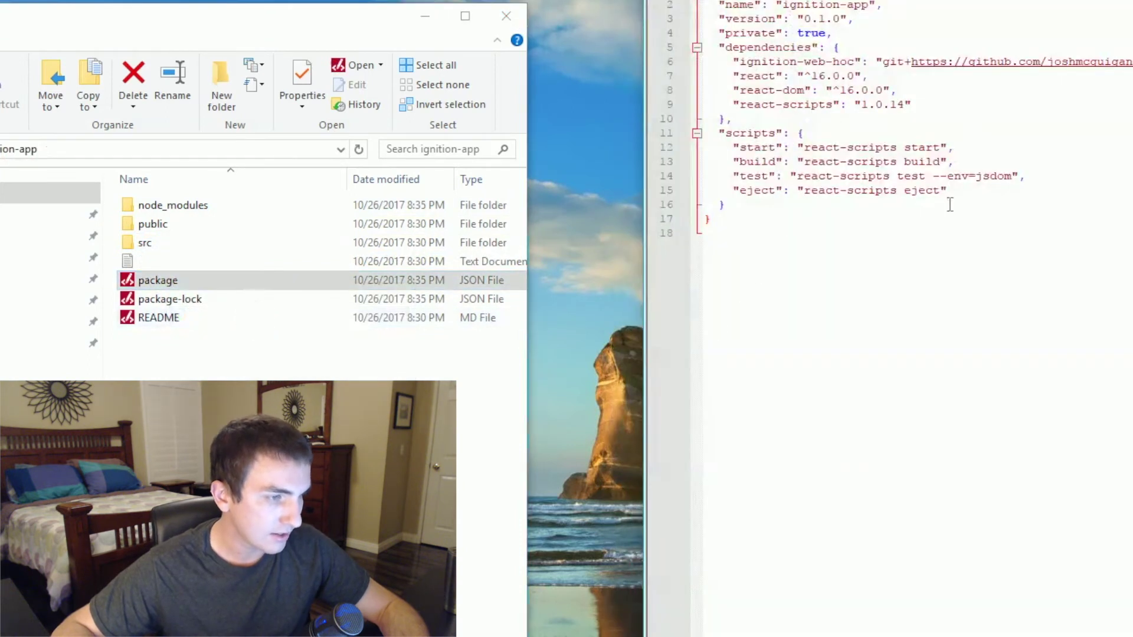
pyautogui.click(971, 194)
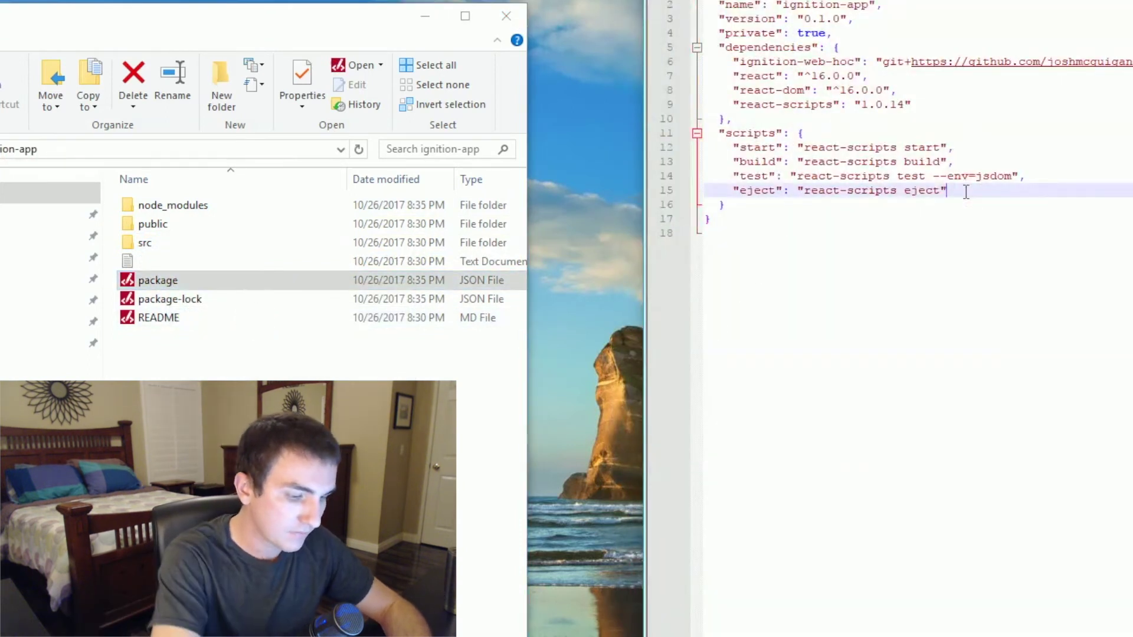
pyautogui.press('Down')
pyautogui.write(',')
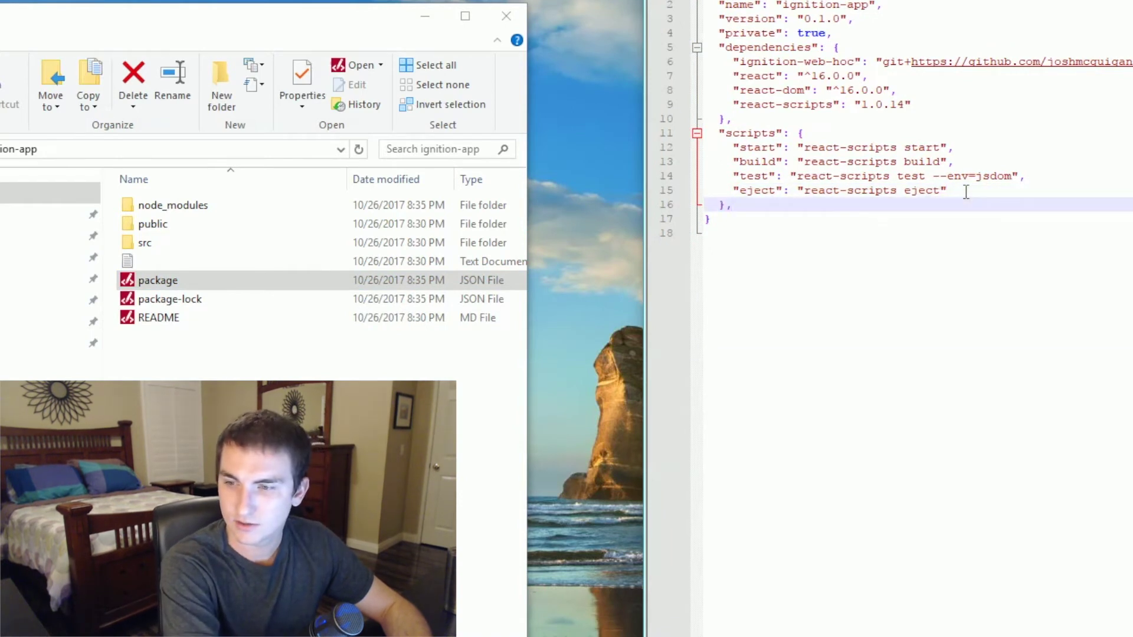
pyautogui.write('"proxy')
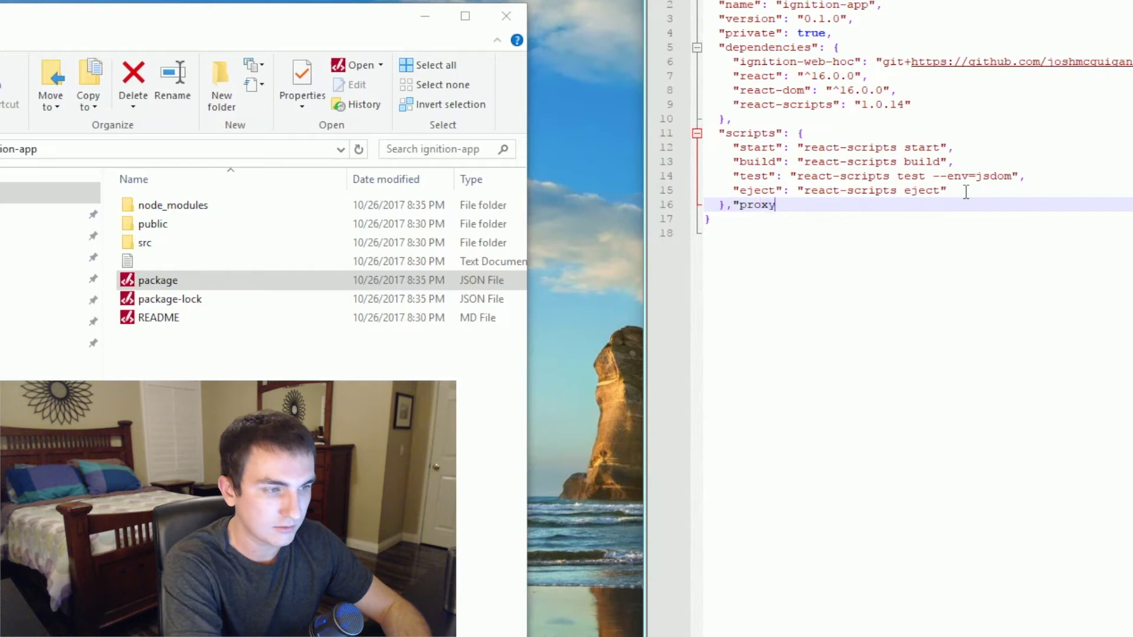
pyautogui.write('"')
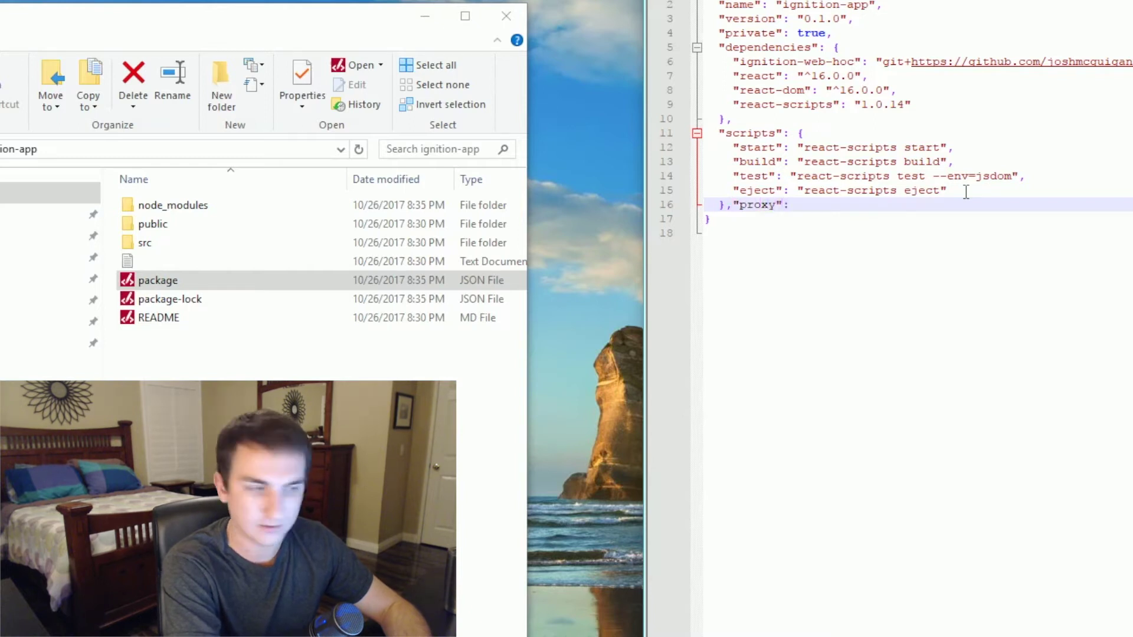
pyautogui.write(':"http')
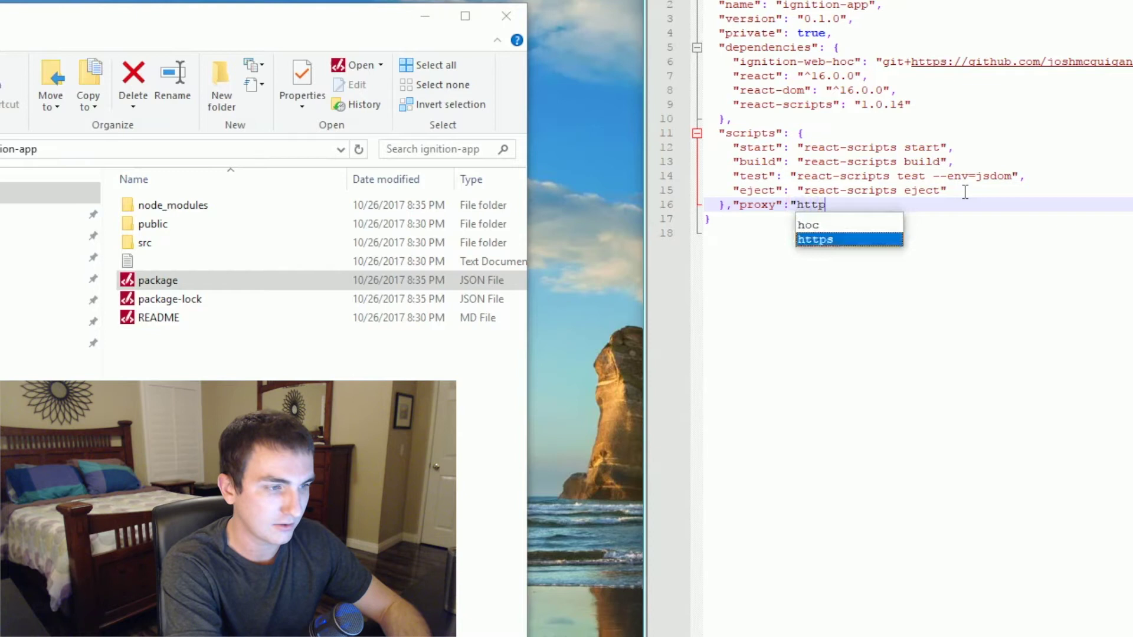
pyautogui.press('Escape')
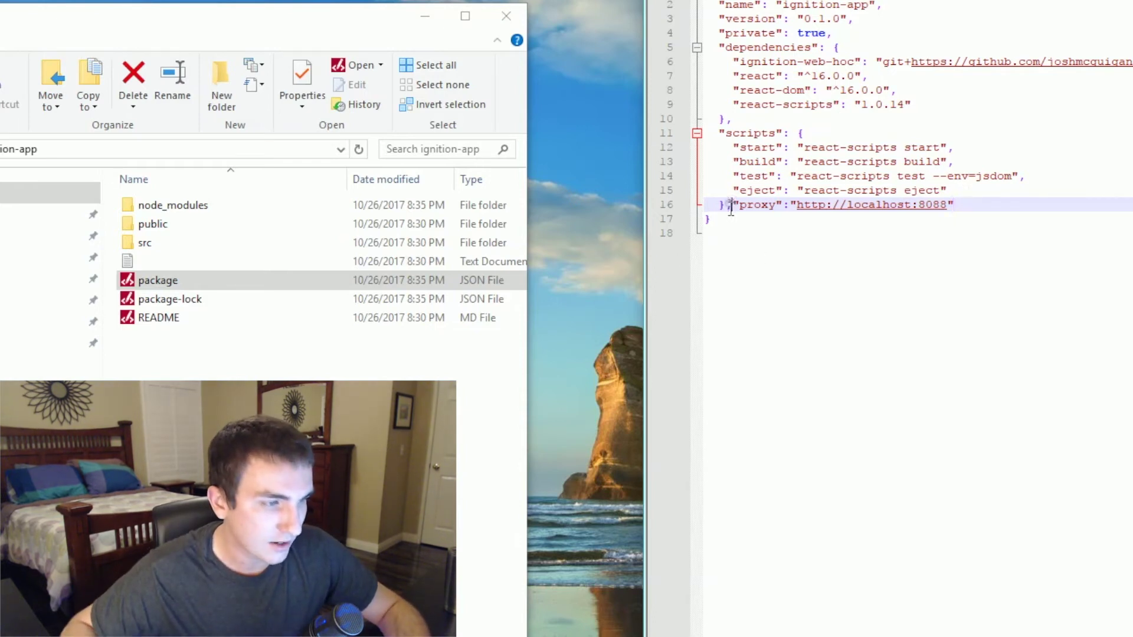
pyautogui.write(',')
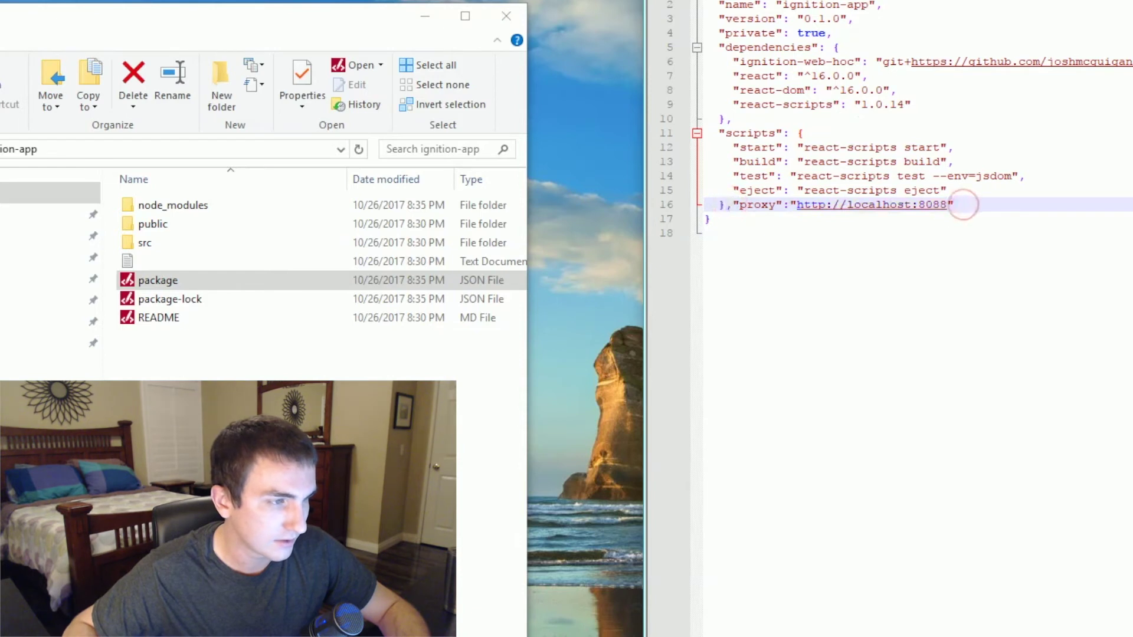
pyautogui.hotkey('ctrl', 's')
pyautogui.hotkey('alt', 'F4')
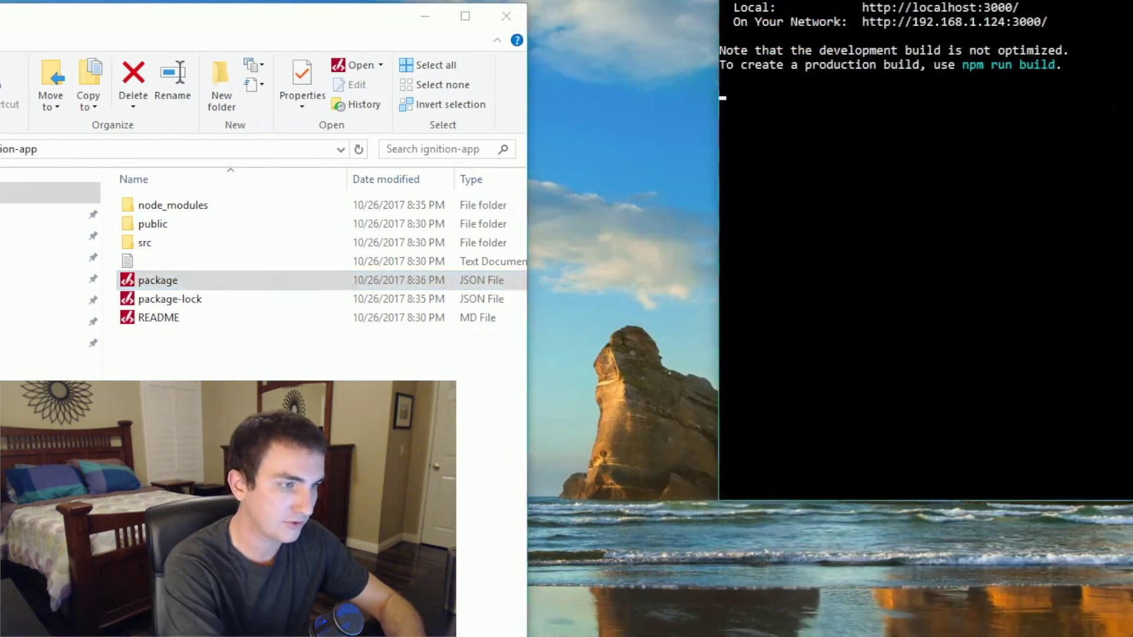
# - Stop the dev server with Ctrl+C, confirm with y, and rerun npm start
pyautogui.hotkey('ctrl', 'c')
pyautogui.write('y')
pyautogui.press('Return')
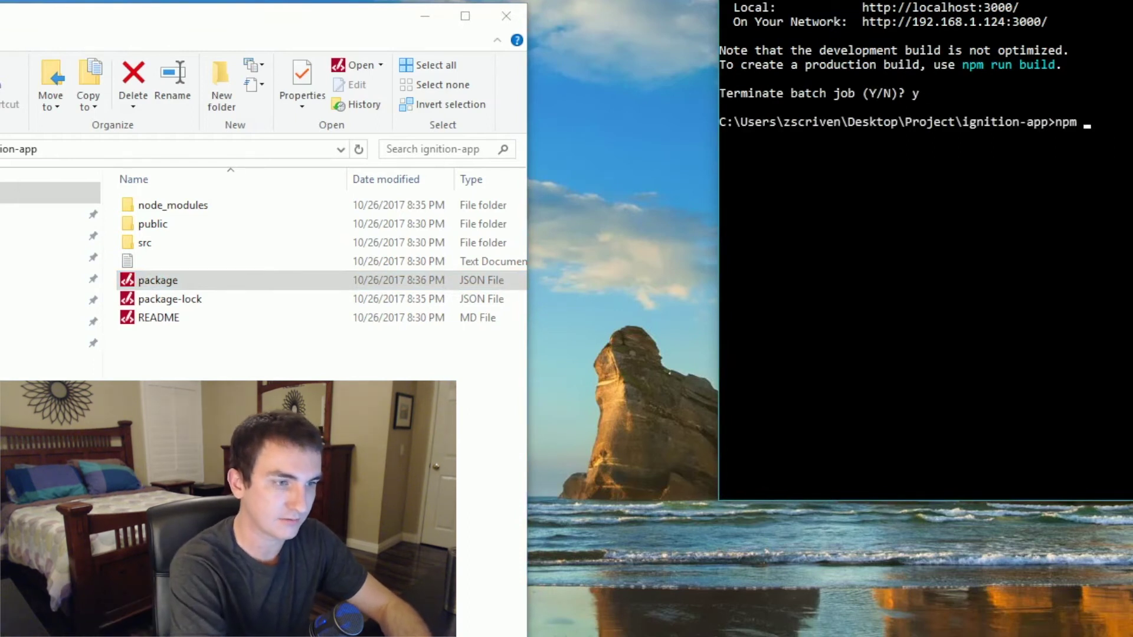
pyautogui.write('npm start')
pyautogui.press('Return')
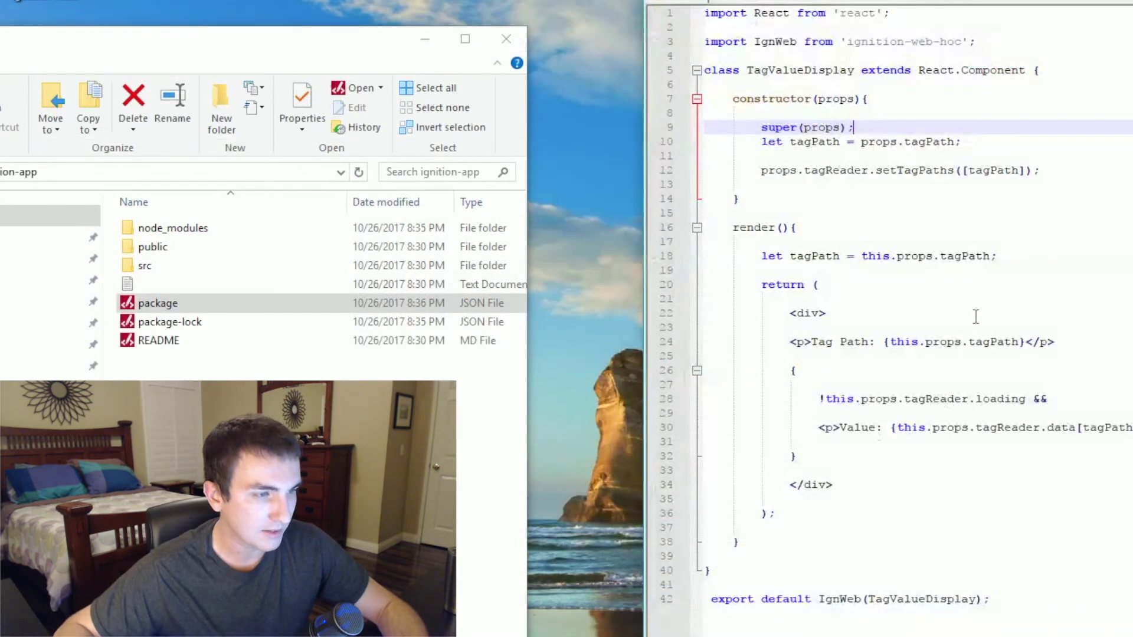
pyautogui.moveTo(1064, 632); pyautogui.dragTo(757, 8)
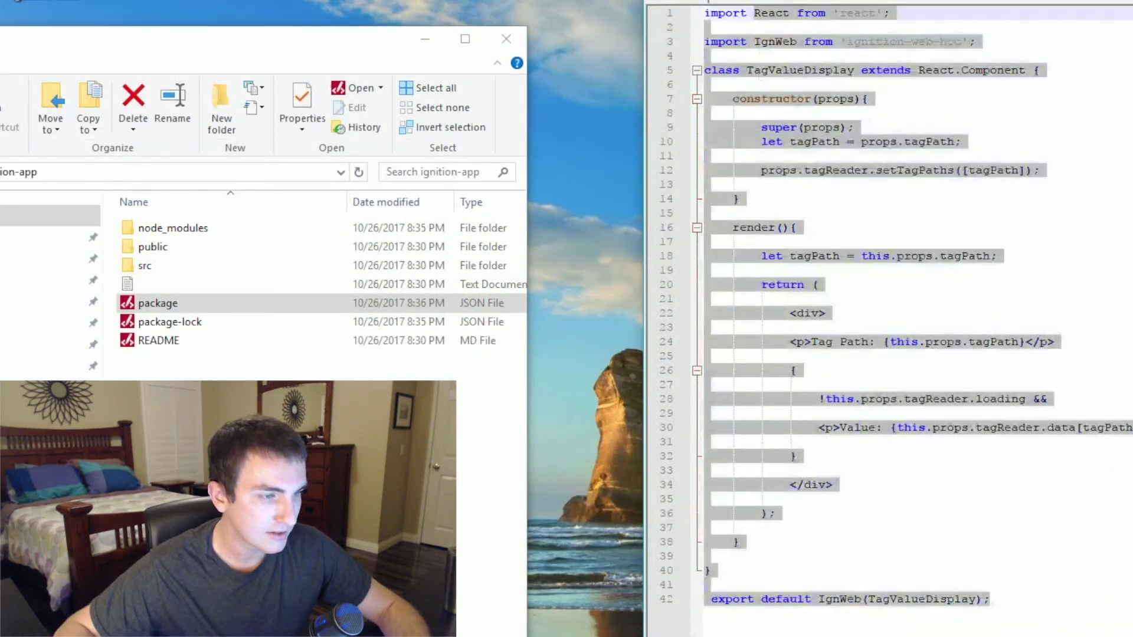
pyautogui.click(1095, 479)
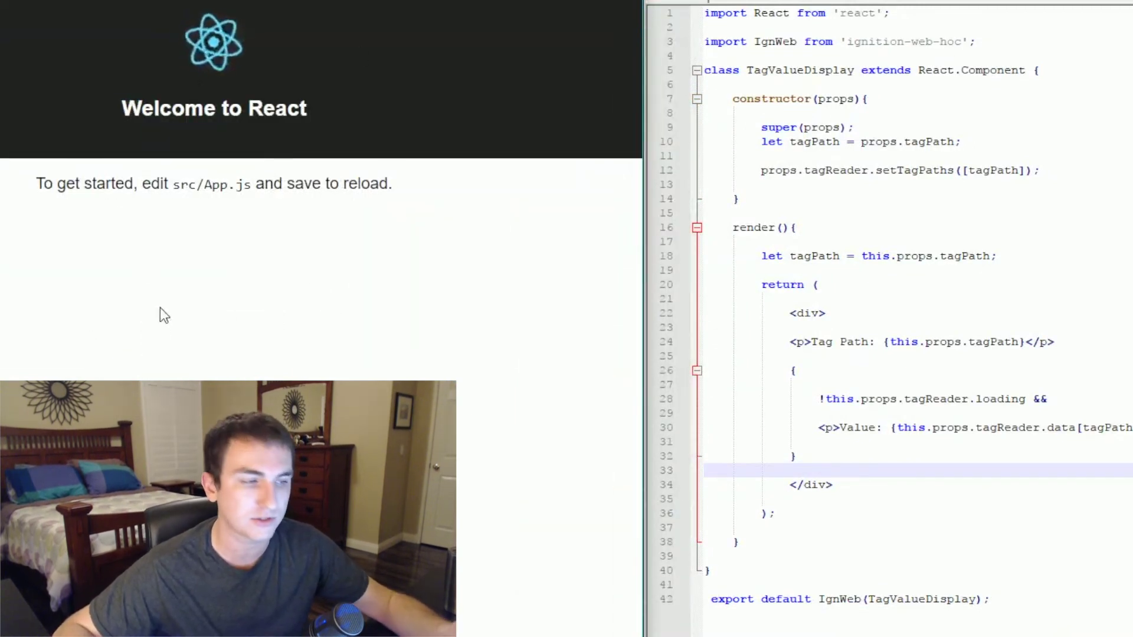
pyautogui.moveTo(992, 599); pyautogui.dragTo(708, 12)
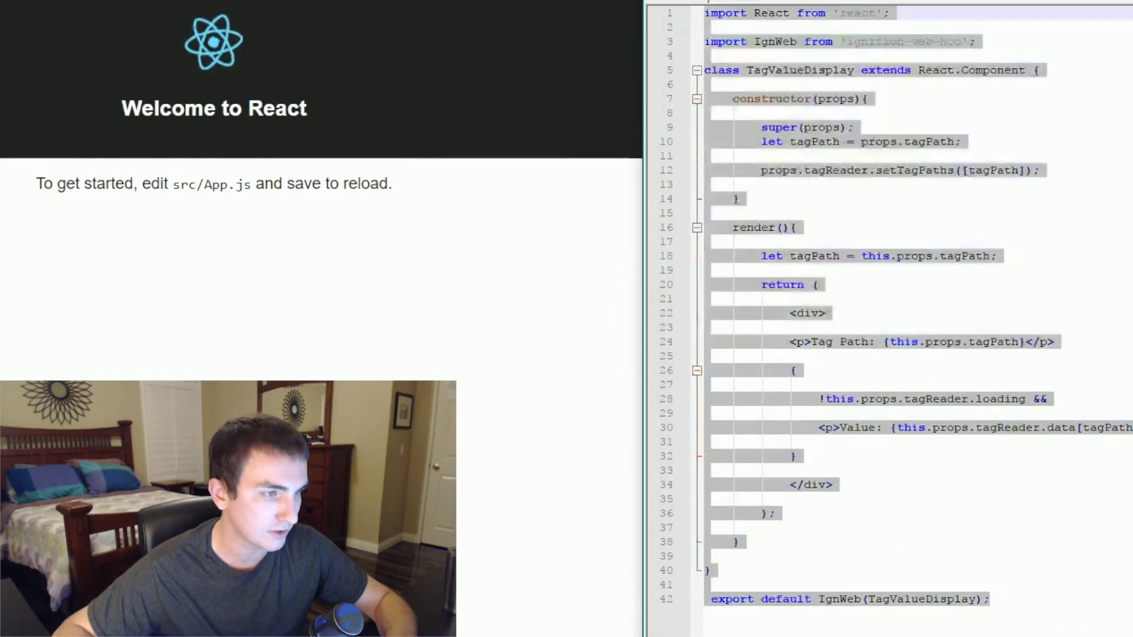
pyautogui.click(1020, 438)
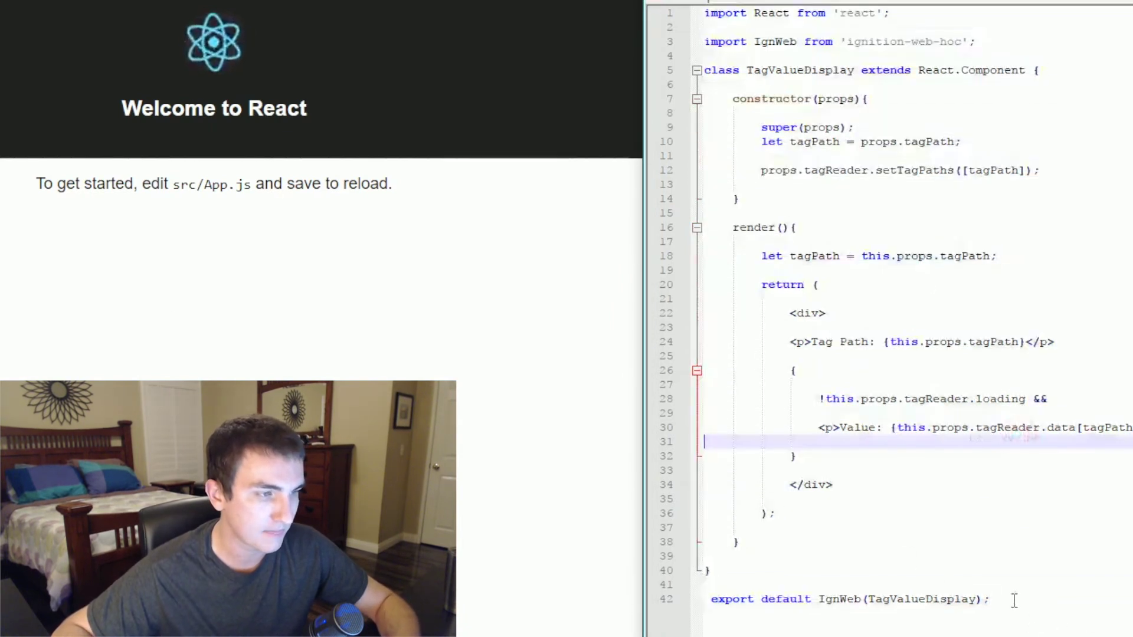
pyautogui.moveTo(1013, 600); pyautogui.dragTo(705, 12)
pyautogui.click(973, 284)
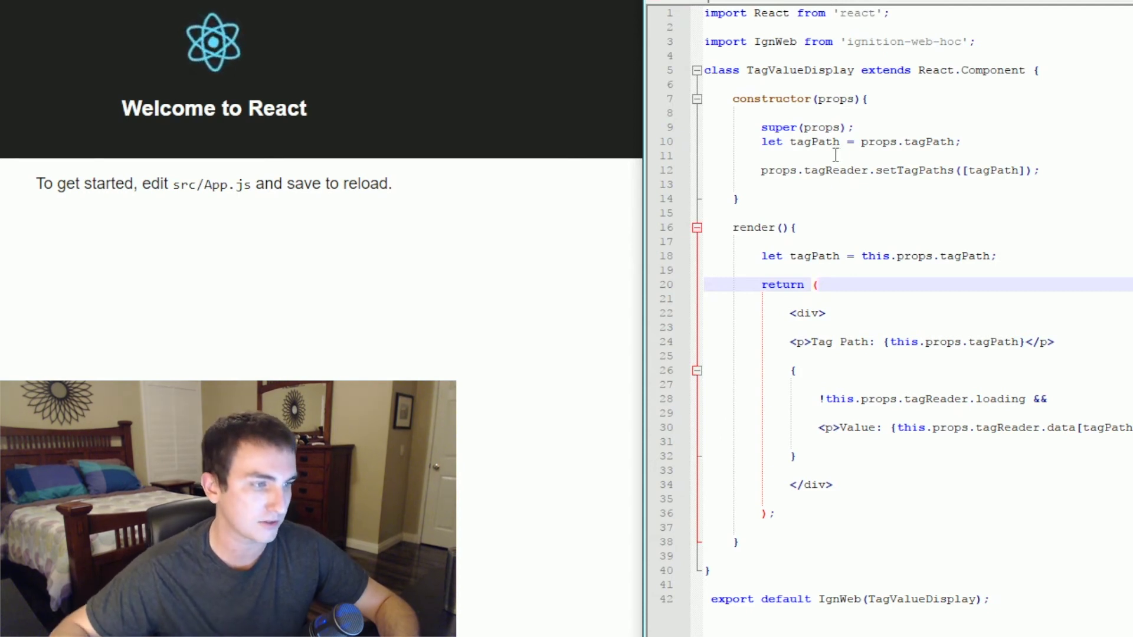
pyautogui.hotkey('ctrl', 'a')
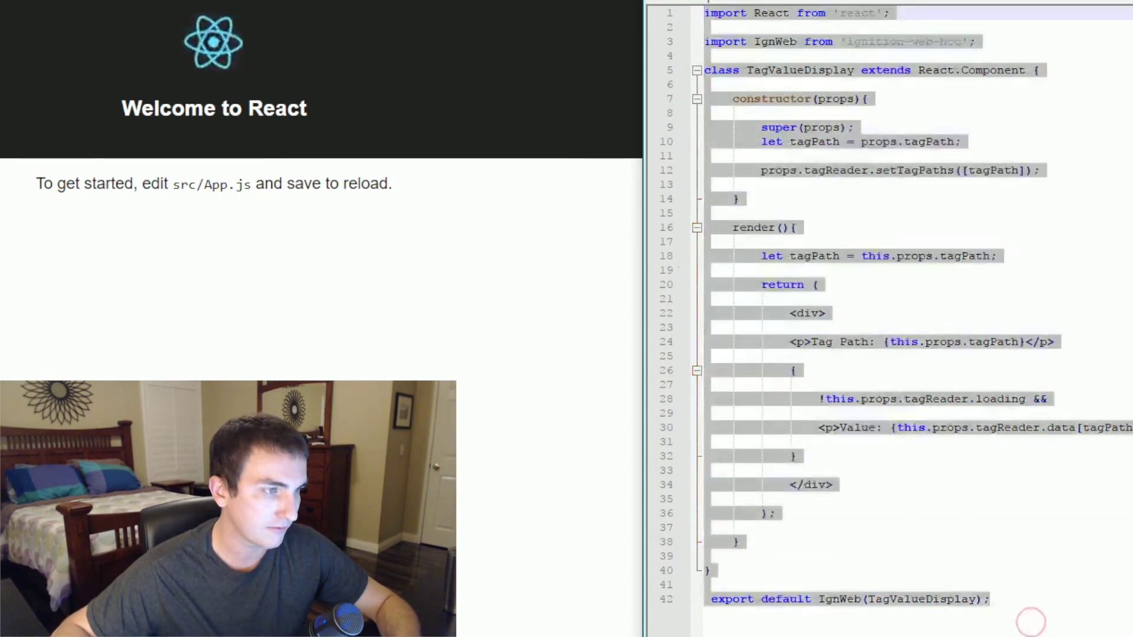
# - Save the new document in the src folder as TagValueDisplay.jsx via File > Save As
pyautogui.hotkey('alt', 'f')
pyautogui.click(723, 109)
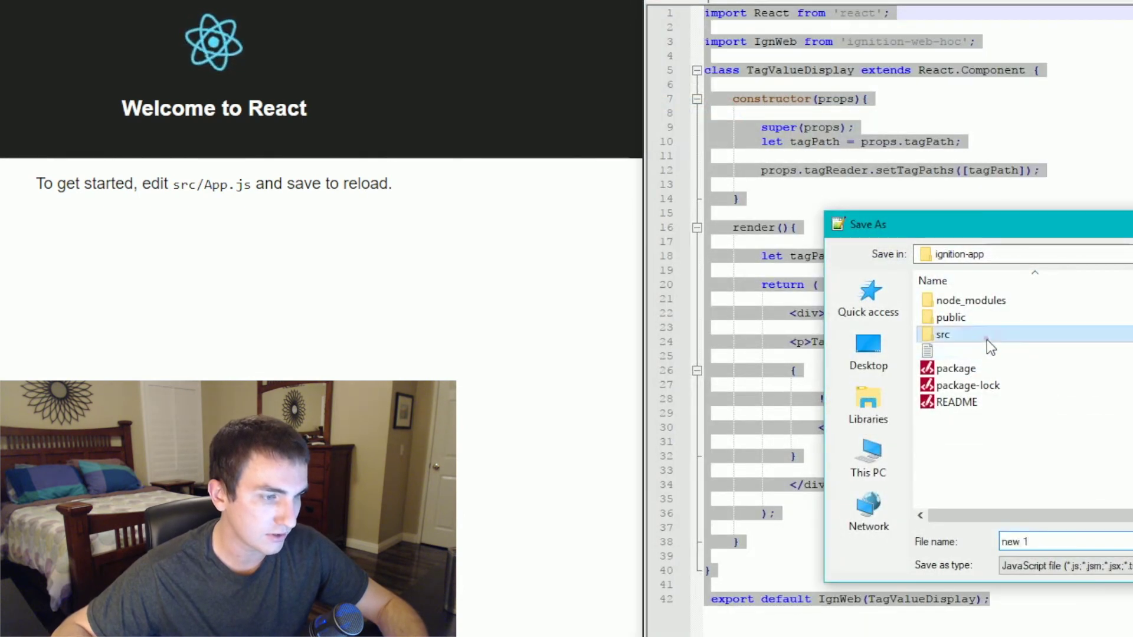
pyautogui.doubleClick(987, 339)
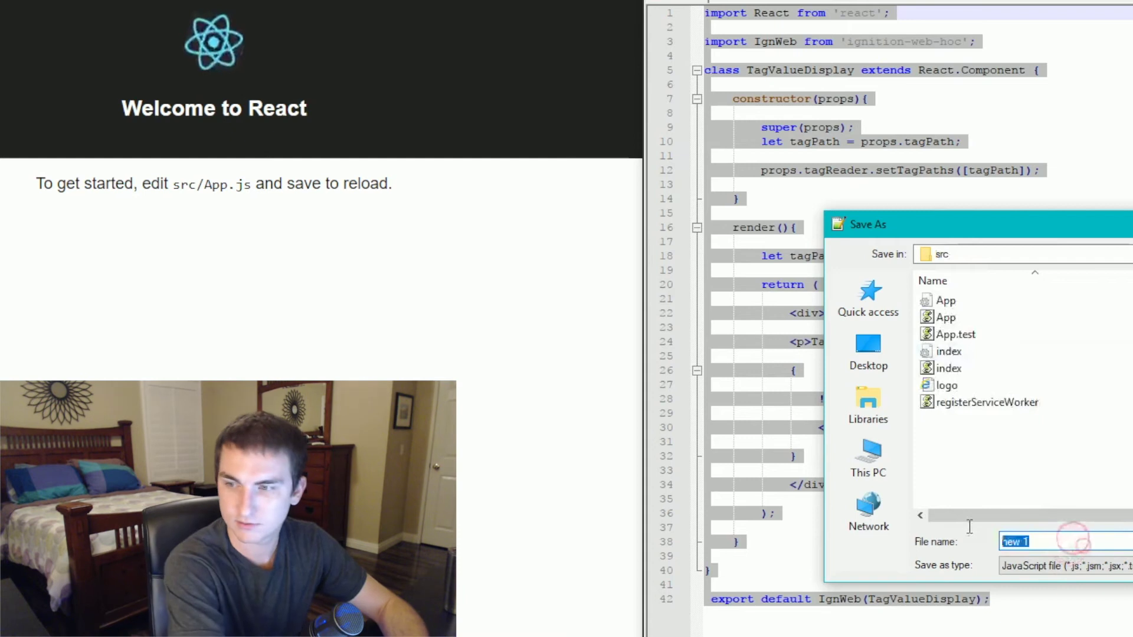
pyautogui.write('TagValueD')
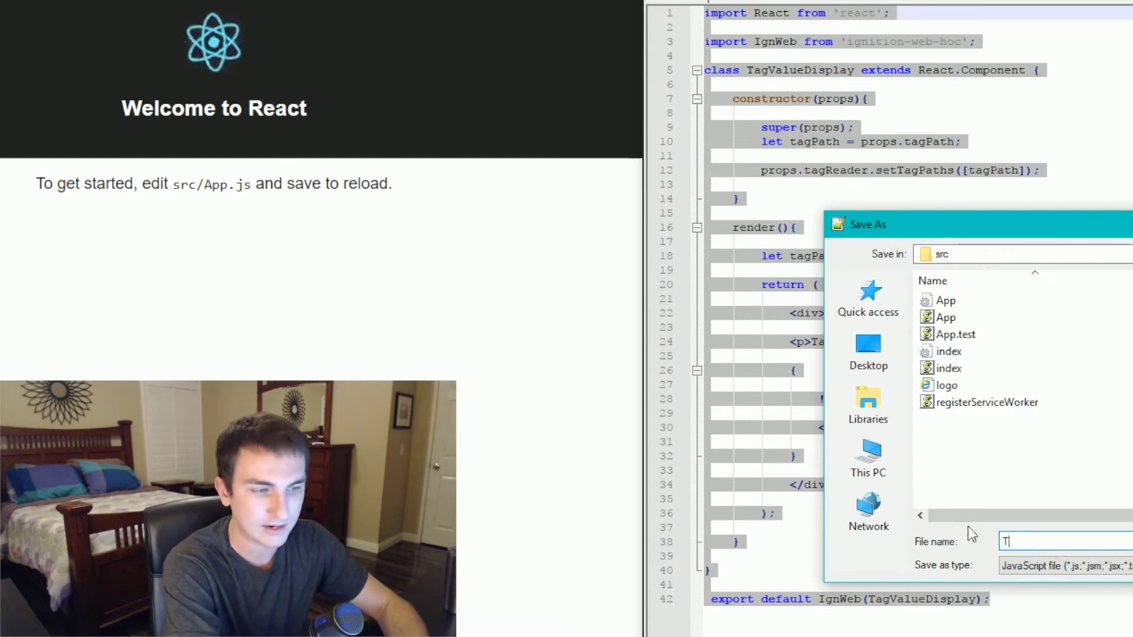
pyautogui.write('isplay.jsx')
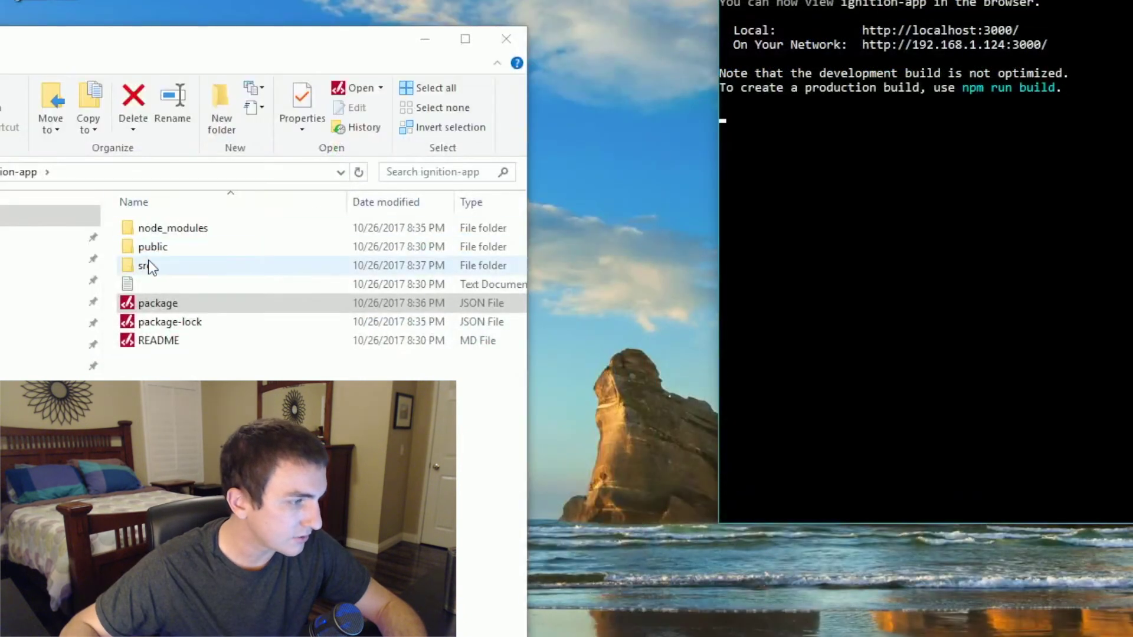
# - Open src/App.js in Notepad++ from File Explorer
pyautogui.doubleClick(150, 267)
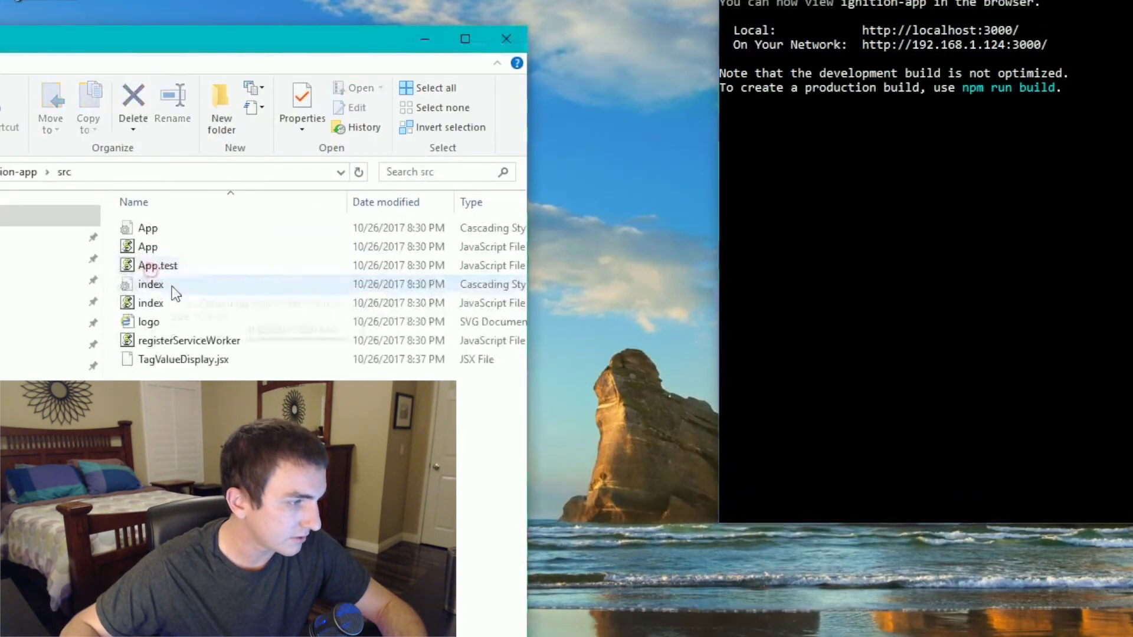
pyautogui.click(155, 252)
pyautogui.rightClick(155, 253)
pyautogui.click(277, 341)
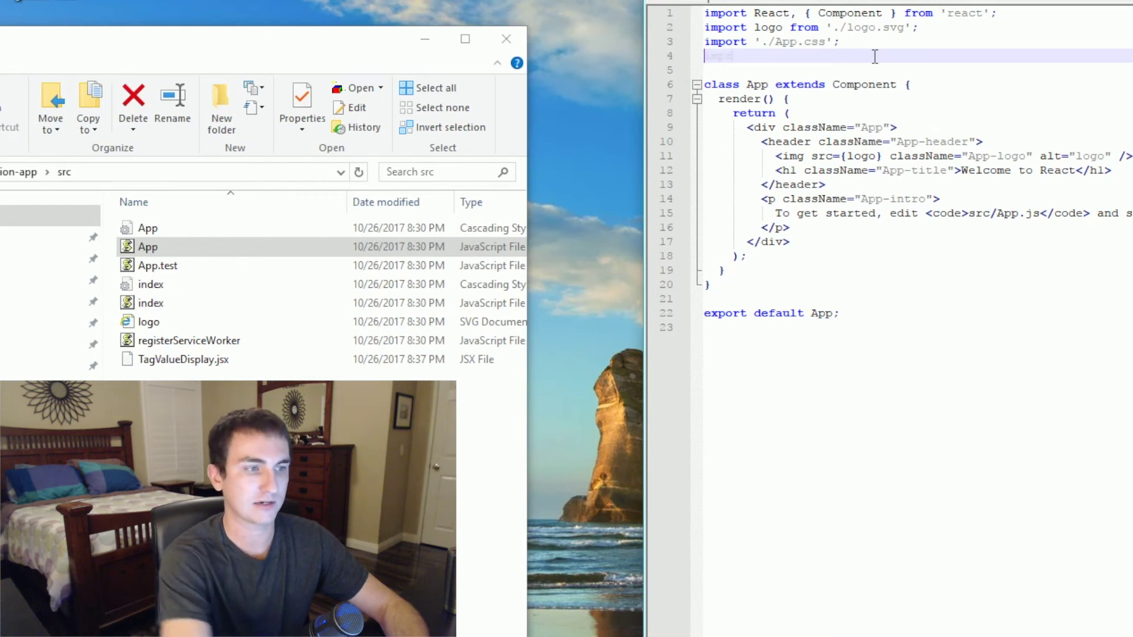
# - Add the line import TagValueDisplay from './TagValueDisplay'; to App.js
pyautogui.write('import')
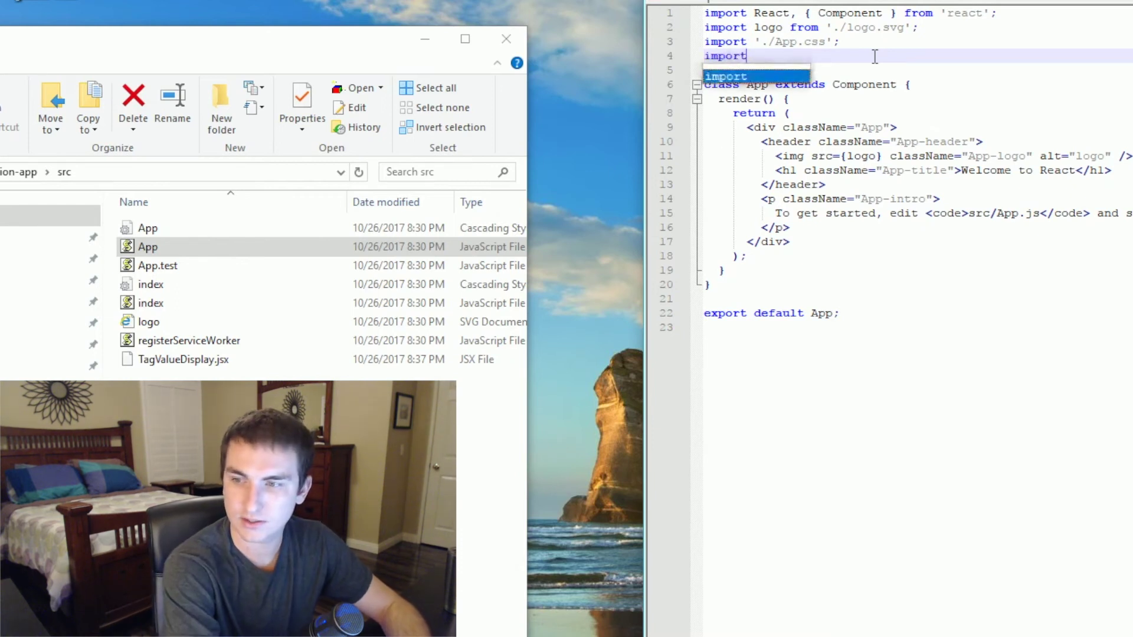
pyautogui.write(' TagValue')
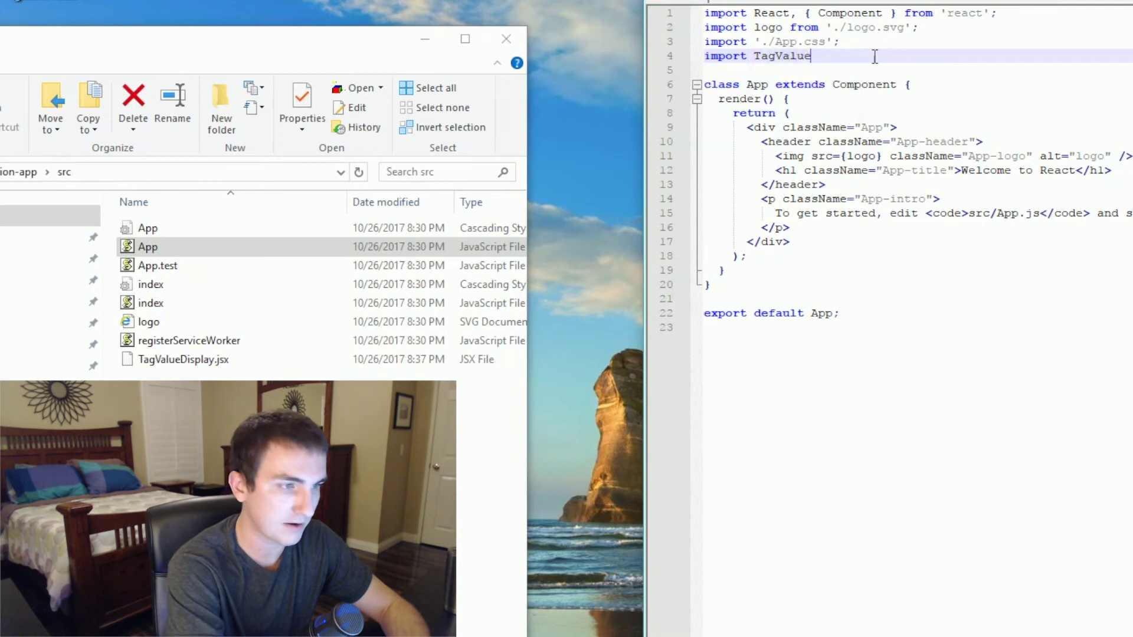
pyautogui.write("Display from './")
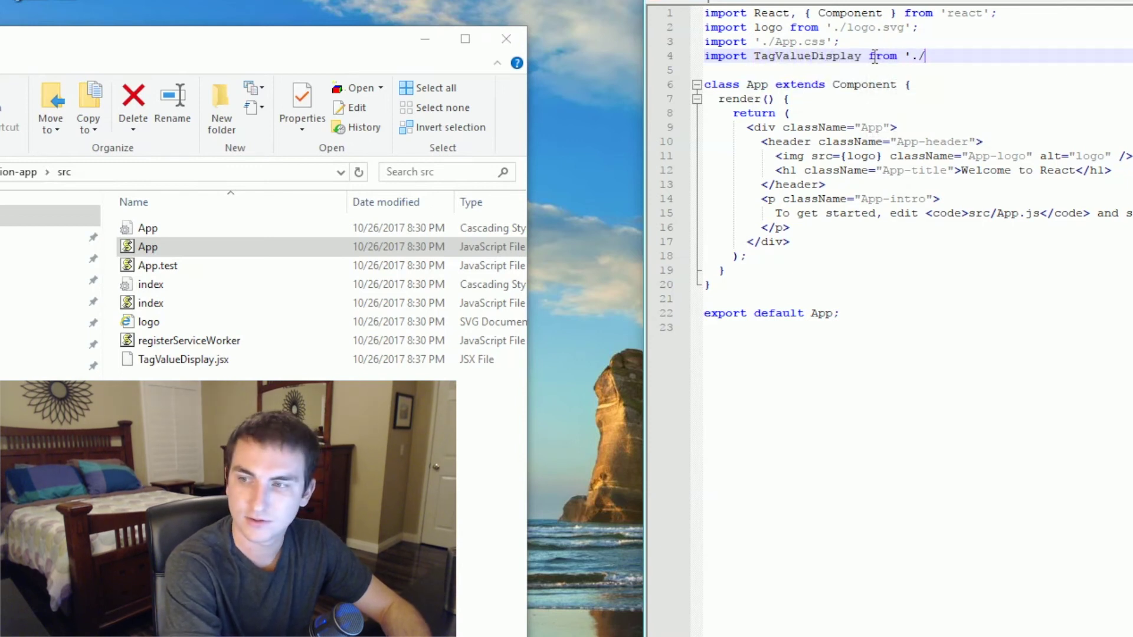
pyautogui.write('TagVlaue')
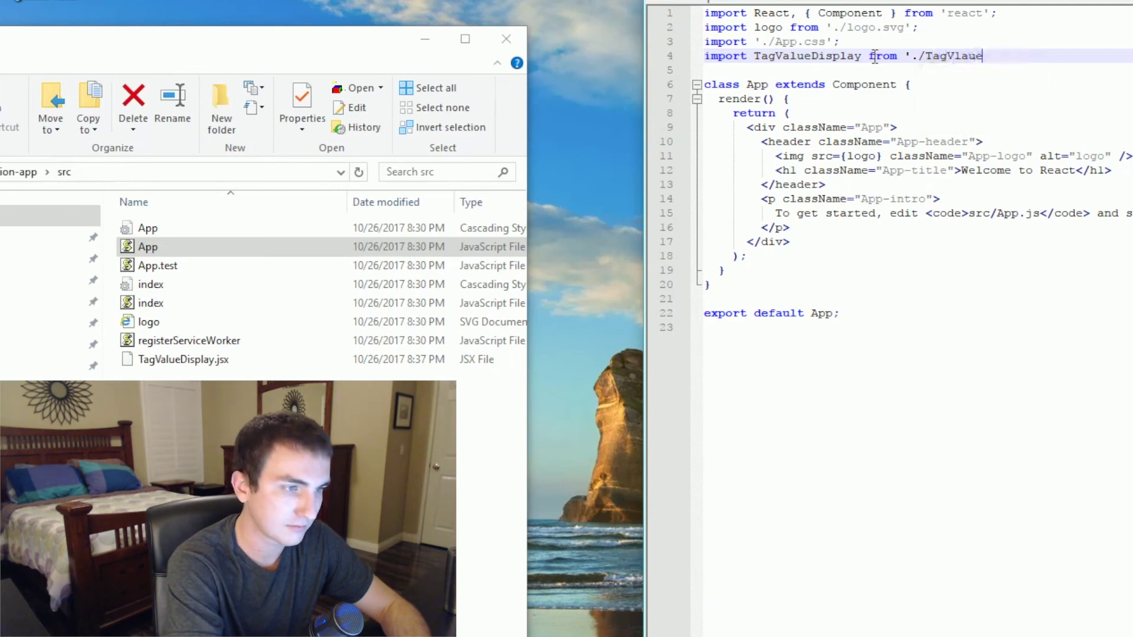
pyautogui.press('BackSpace')
pyautogui.write('a')
pyautogui.press('Return')
pyautogui.write("';")
# - Insert <TagValueDisplay tagPath = 'Air Temperature'/> on a new line after the paragraph
pyautogui.click(873, 230)
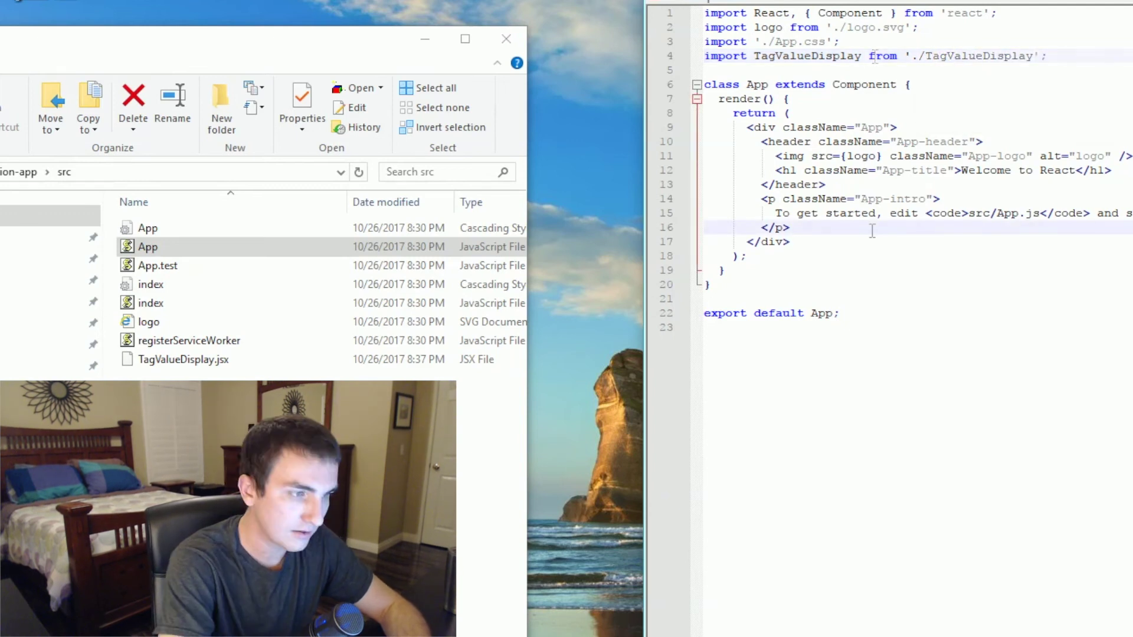
pyautogui.press('Return')
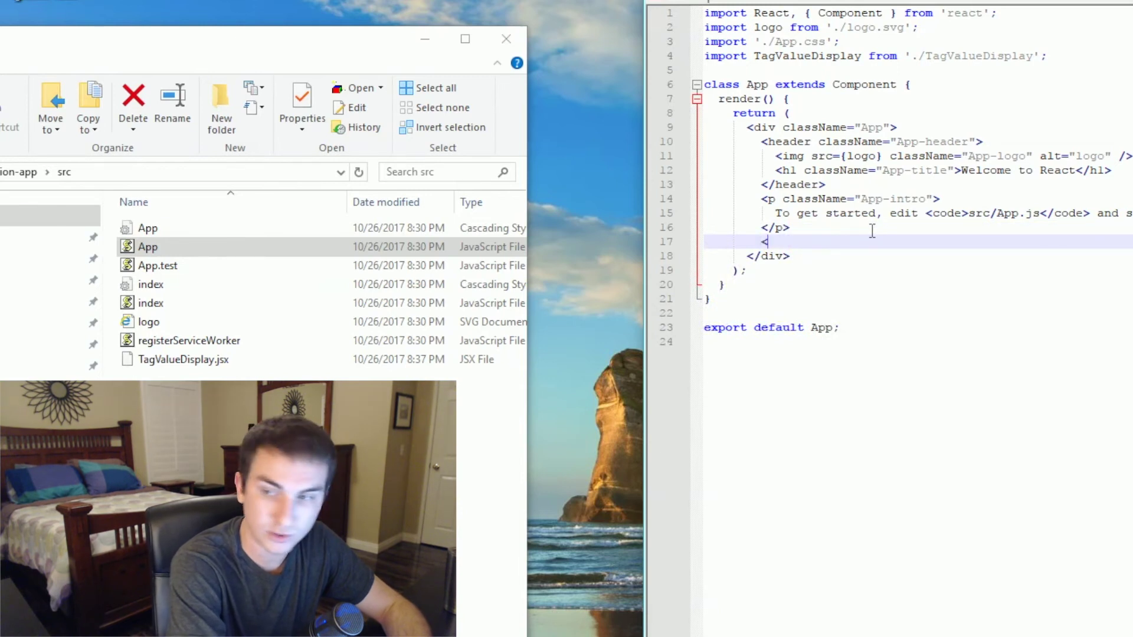
pyautogui.write('<T')
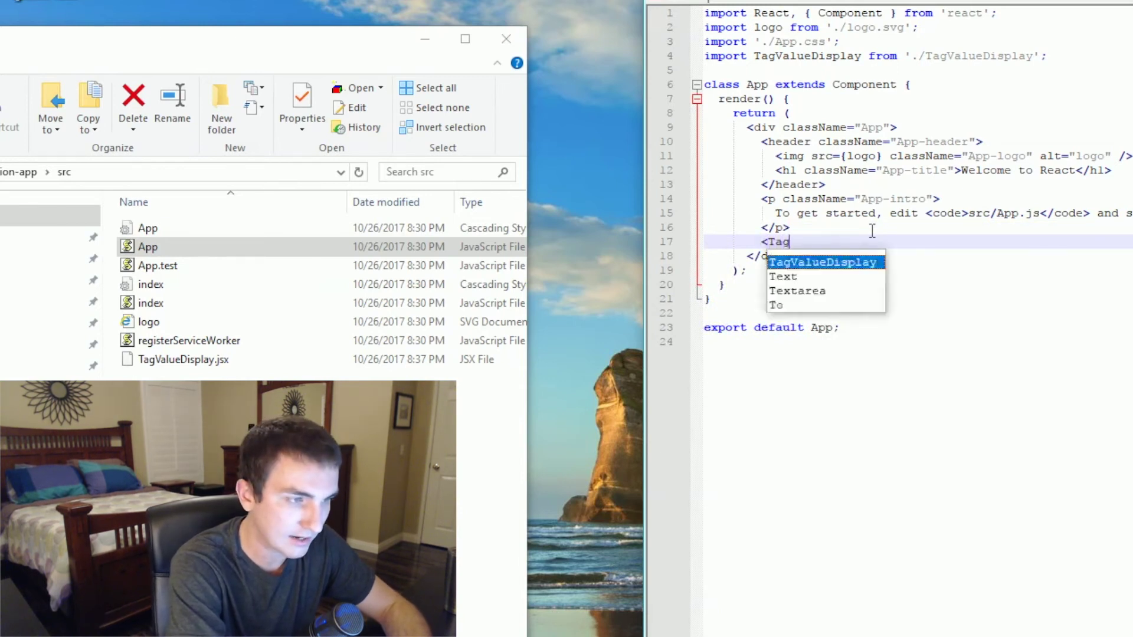
pyautogui.write('ag')
pyautogui.press('Return')
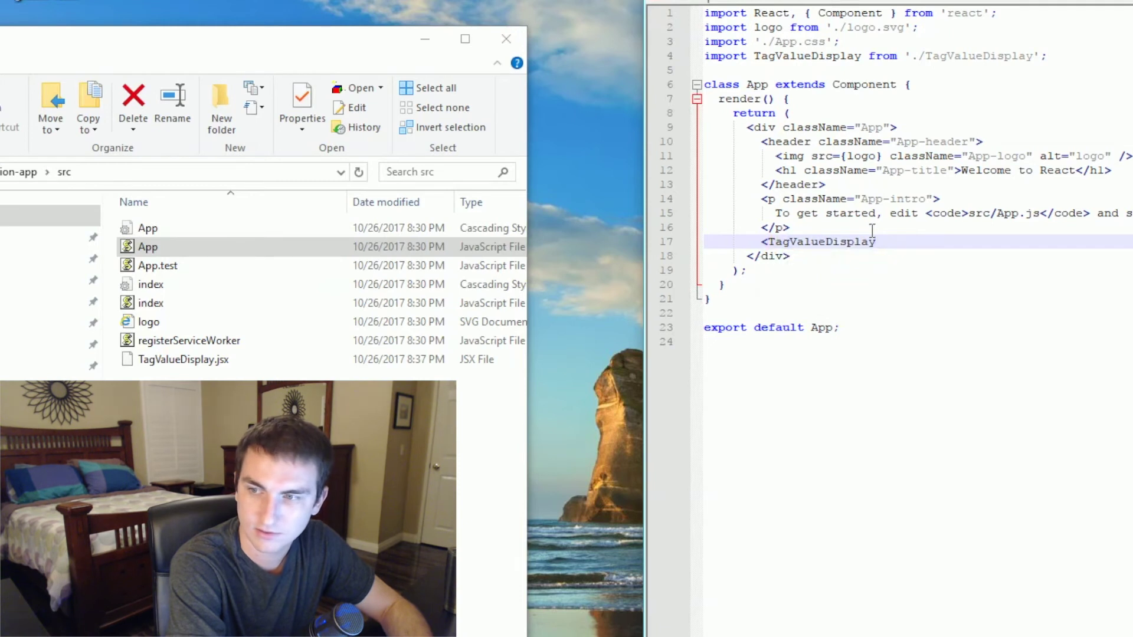
pyautogui.write('tagPath')
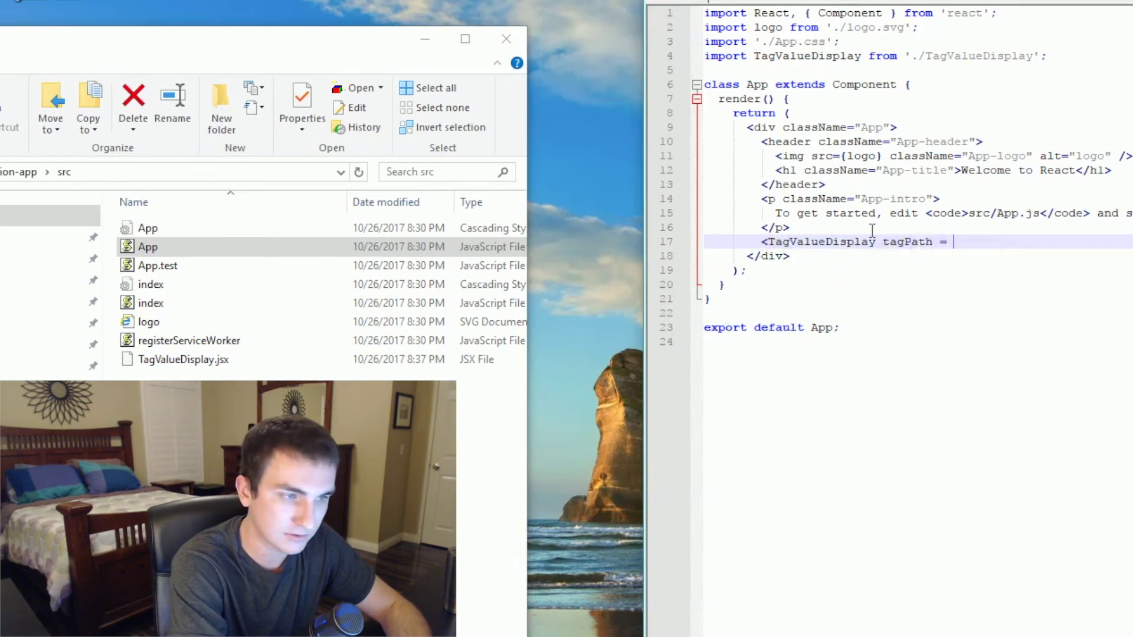
pyautogui.write(" = 'Air Tem")
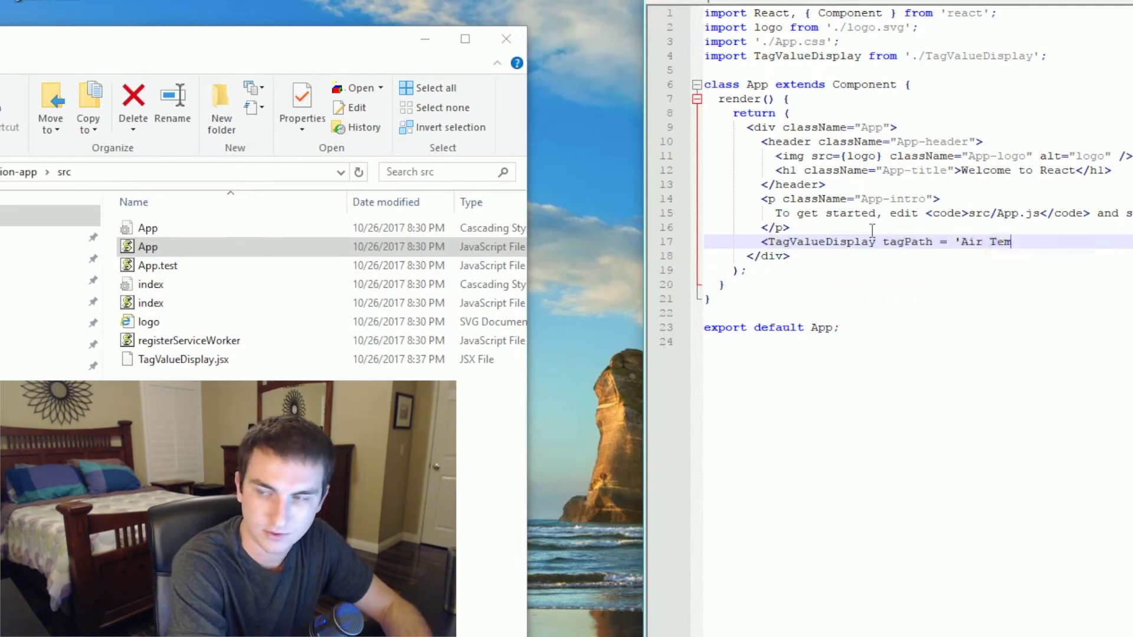
pyautogui.write("perature'/>")
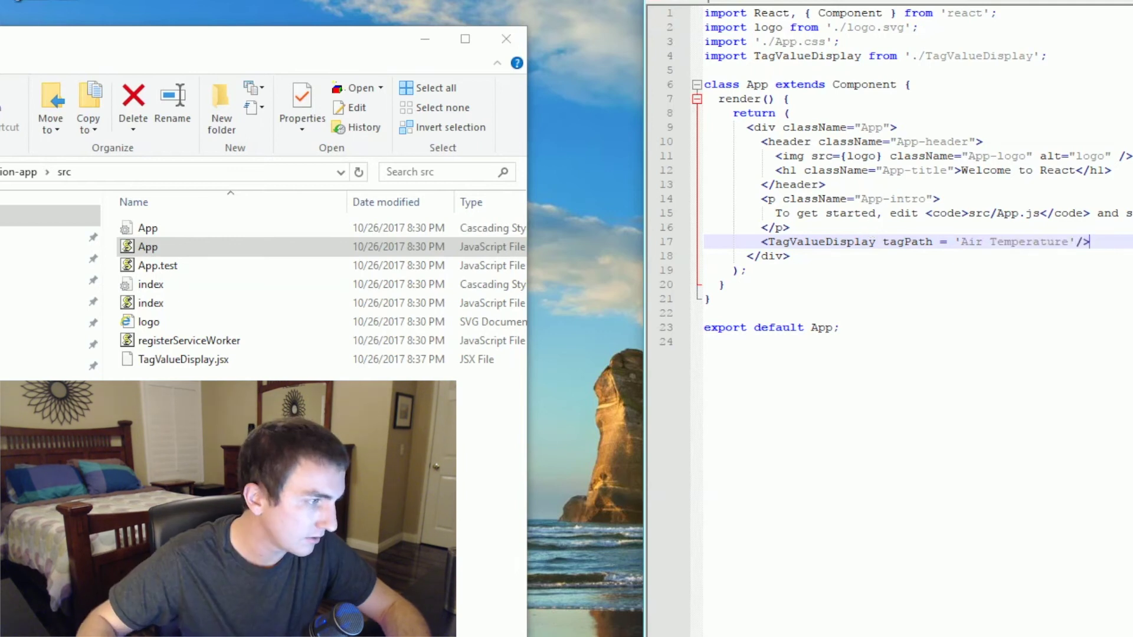
pyautogui.hotkey('alt', 'Tab')
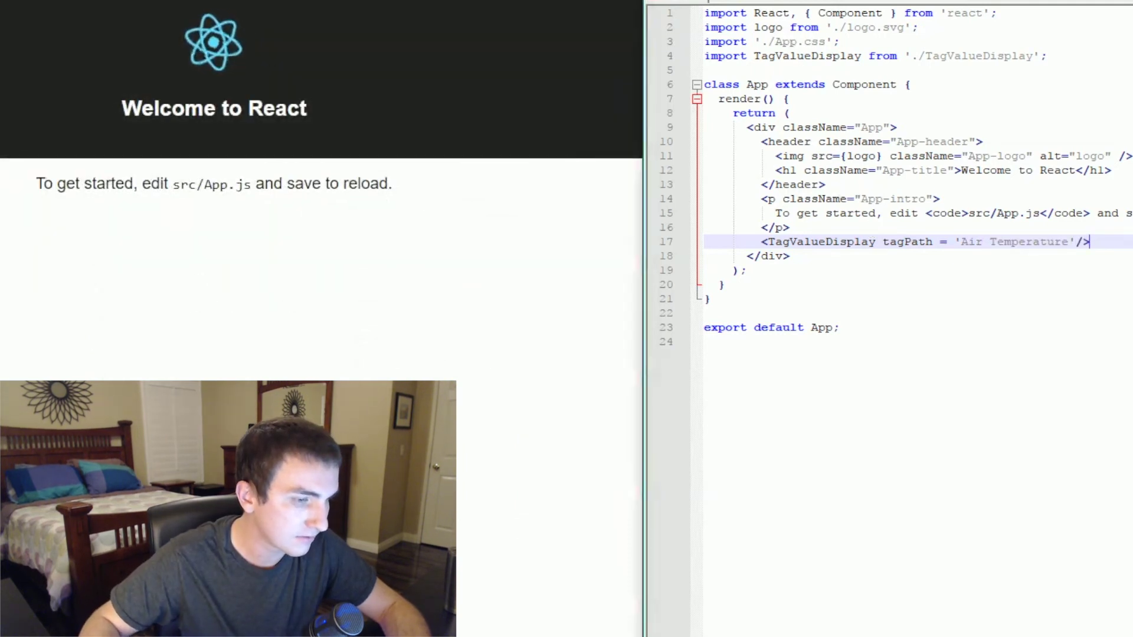